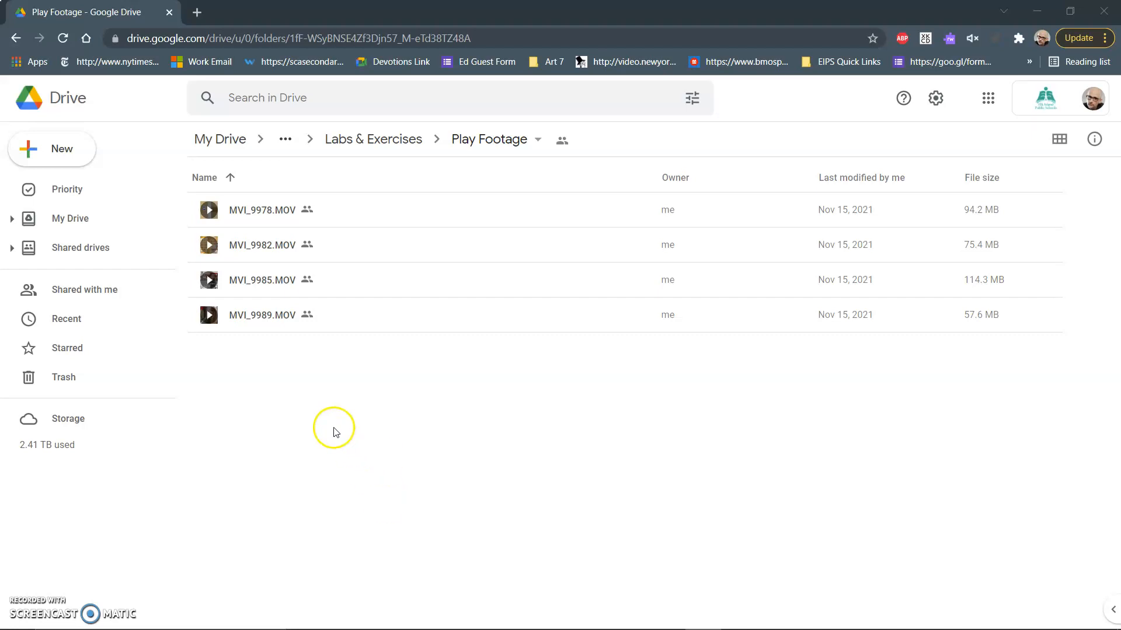
Step: Download the four MOV files from the Play Footage folder in Google Drive
right_click(272, 355)
left_click_drag(272, 355, 219, 204)
right_click(219, 204)
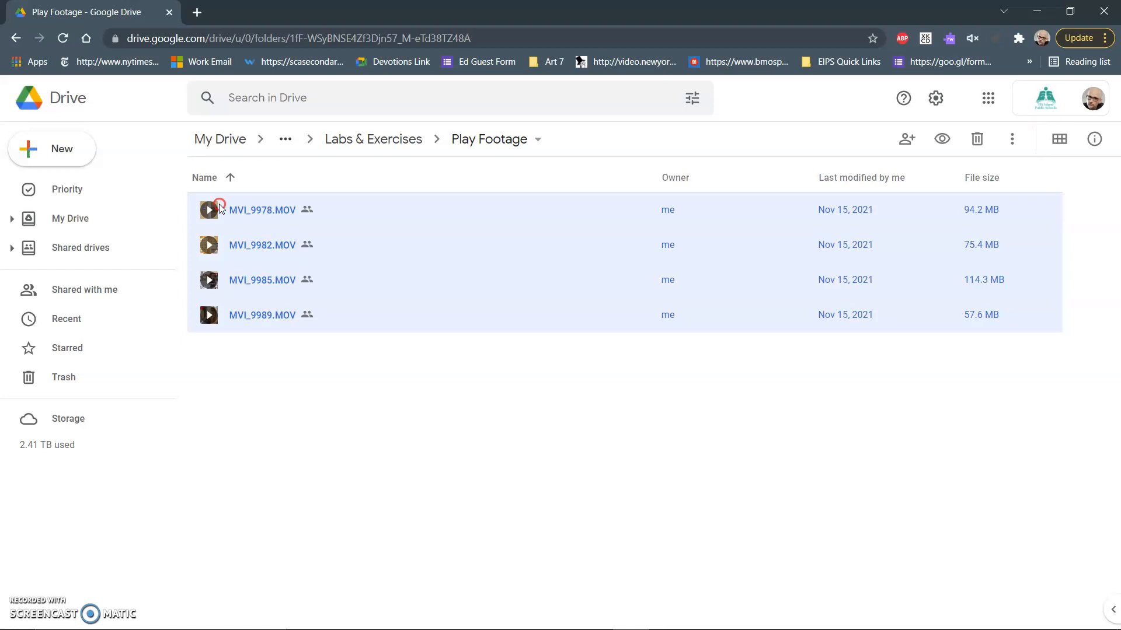
left_click(292, 484)
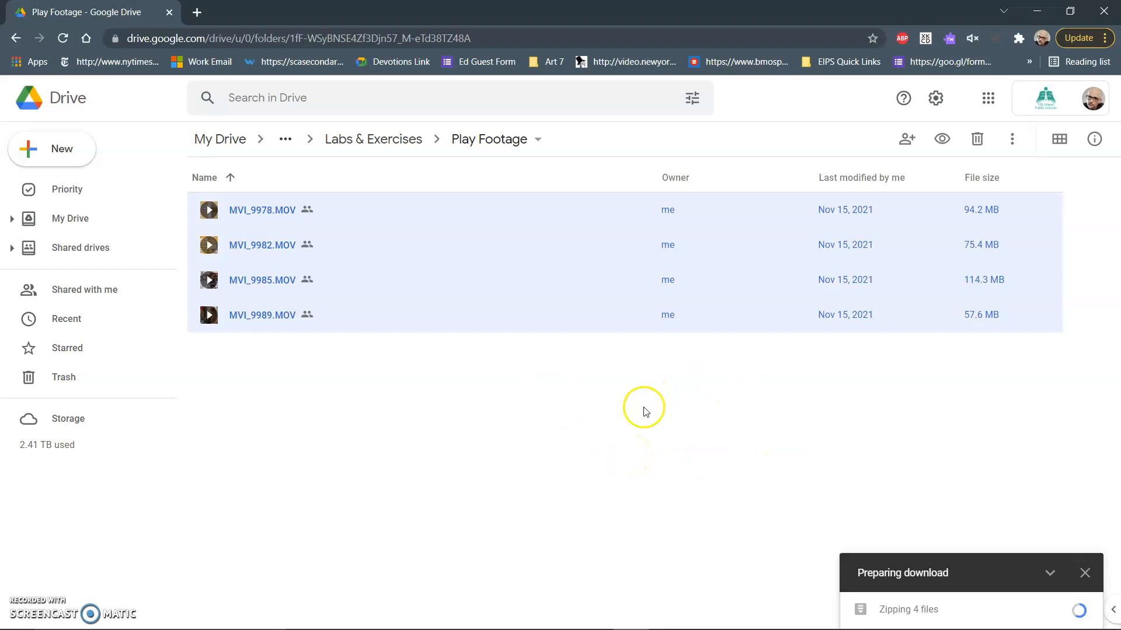
Step: Switch to File Explorer and extract all files from the drive-download zip in Downloads, keeping the suggested destination folder
mouse_move(508, 629)
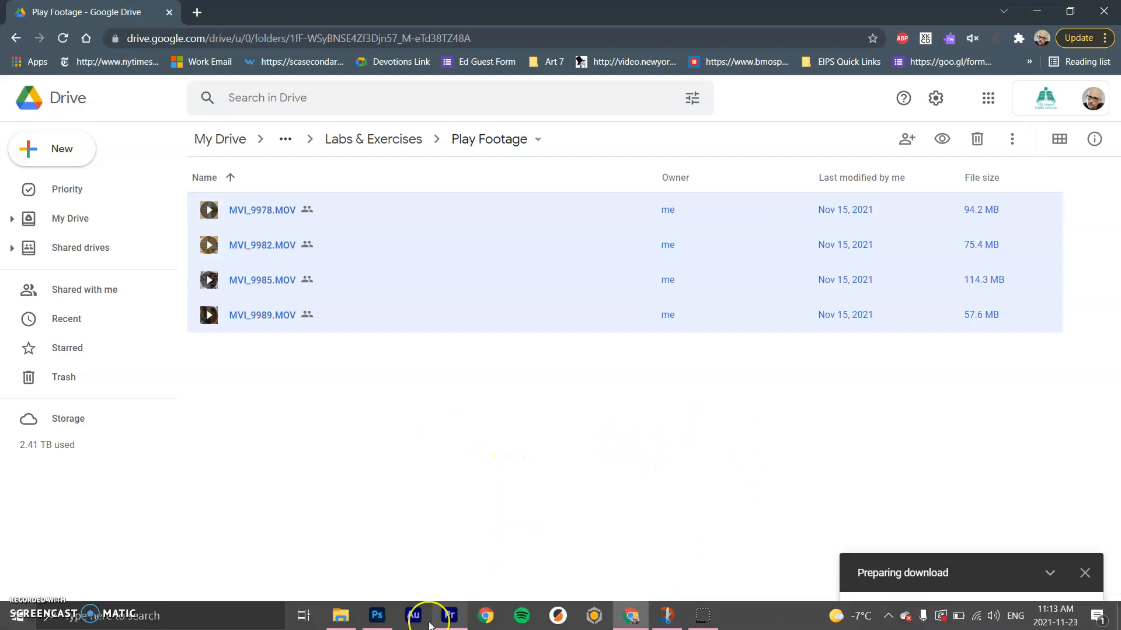
left_click(340, 615)
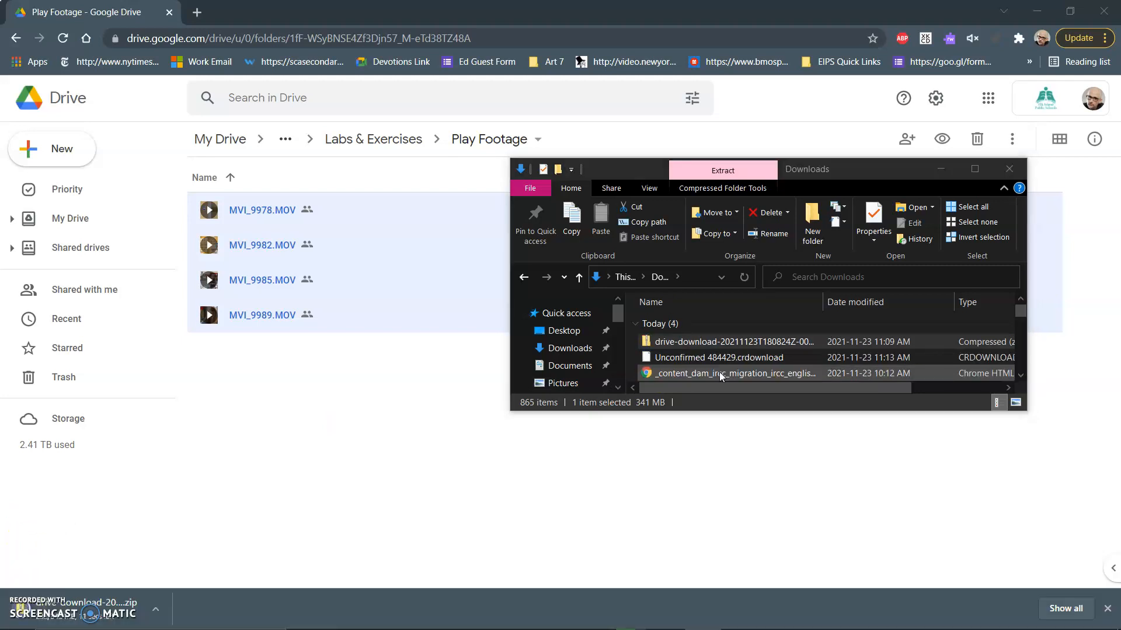
left_click(702, 347)
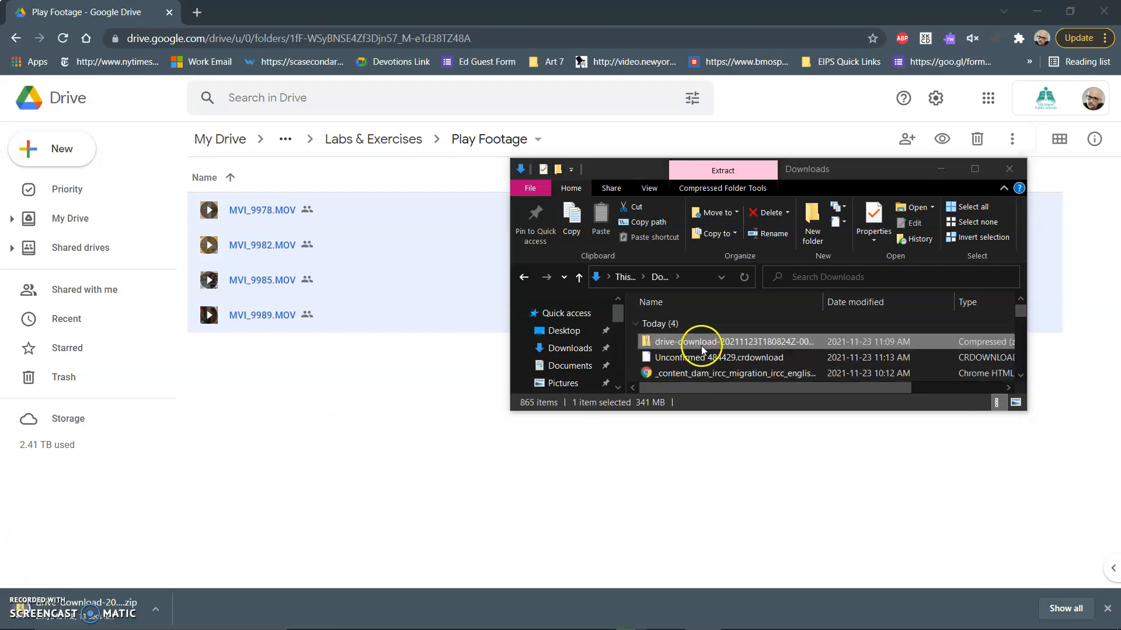
left_click(653, 343)
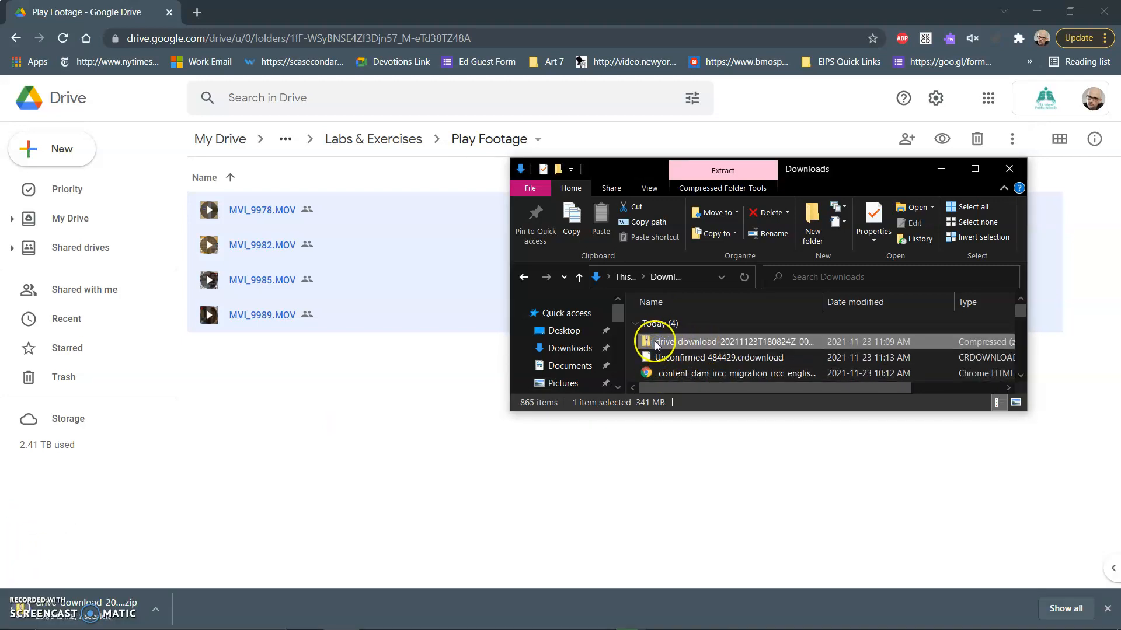
left_click(717, 191)
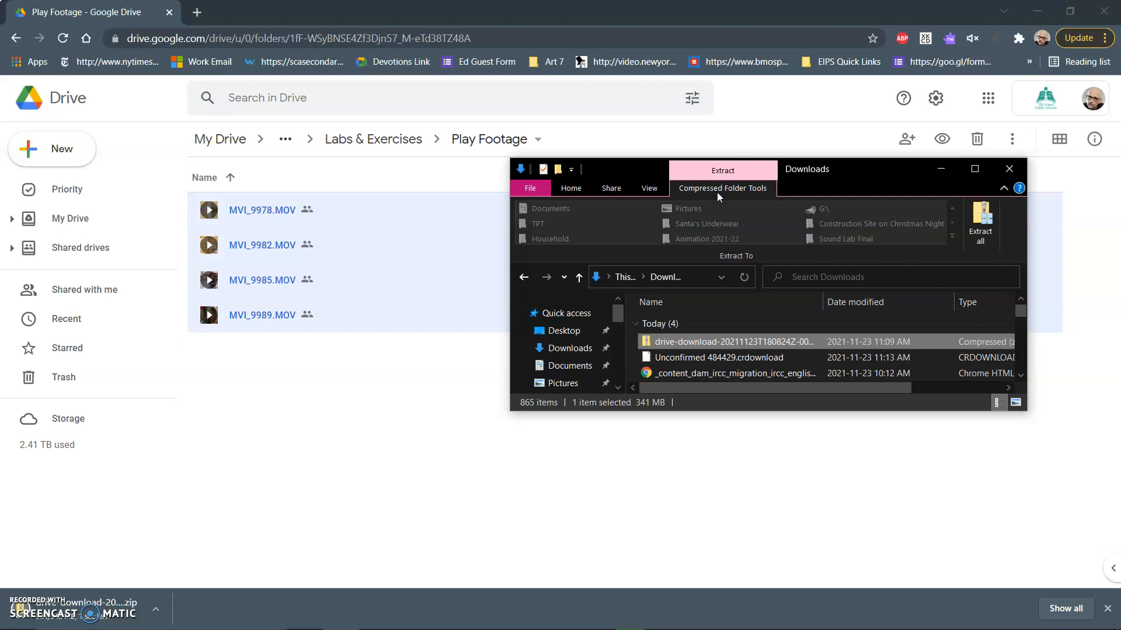
left_click(980, 233)
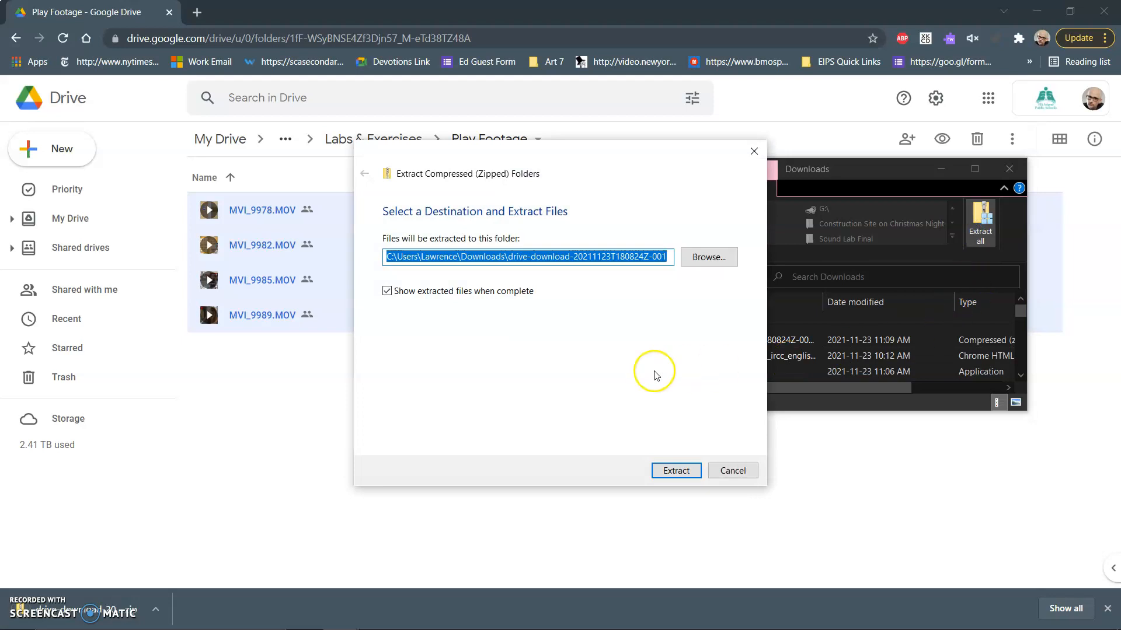
left_click(676, 470)
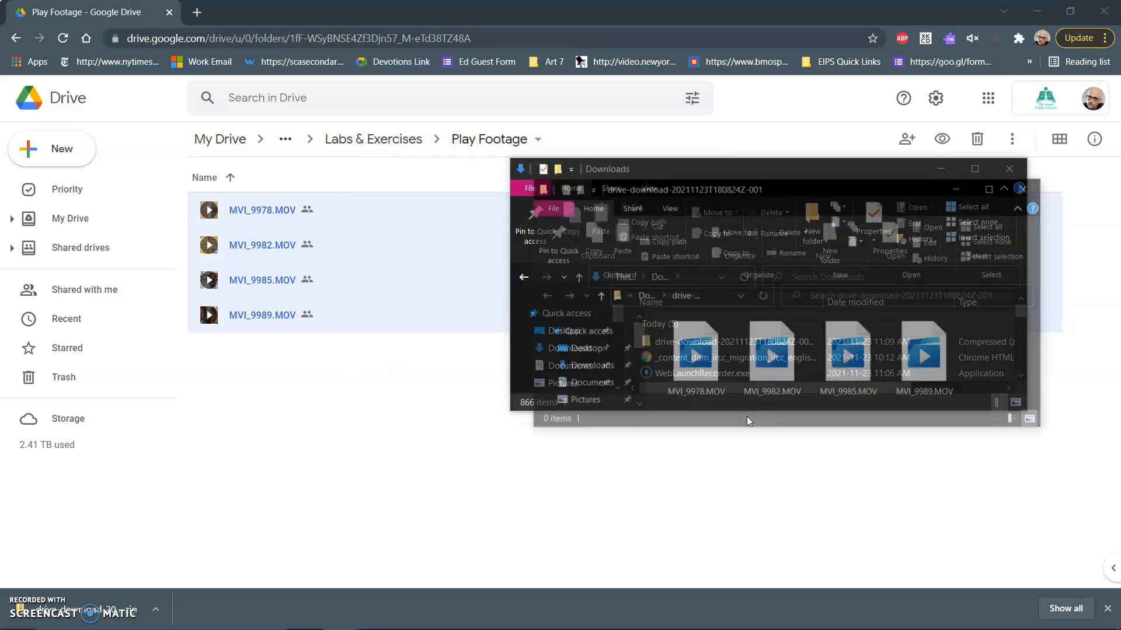
left_click_drag(816, 192, 734, 208)
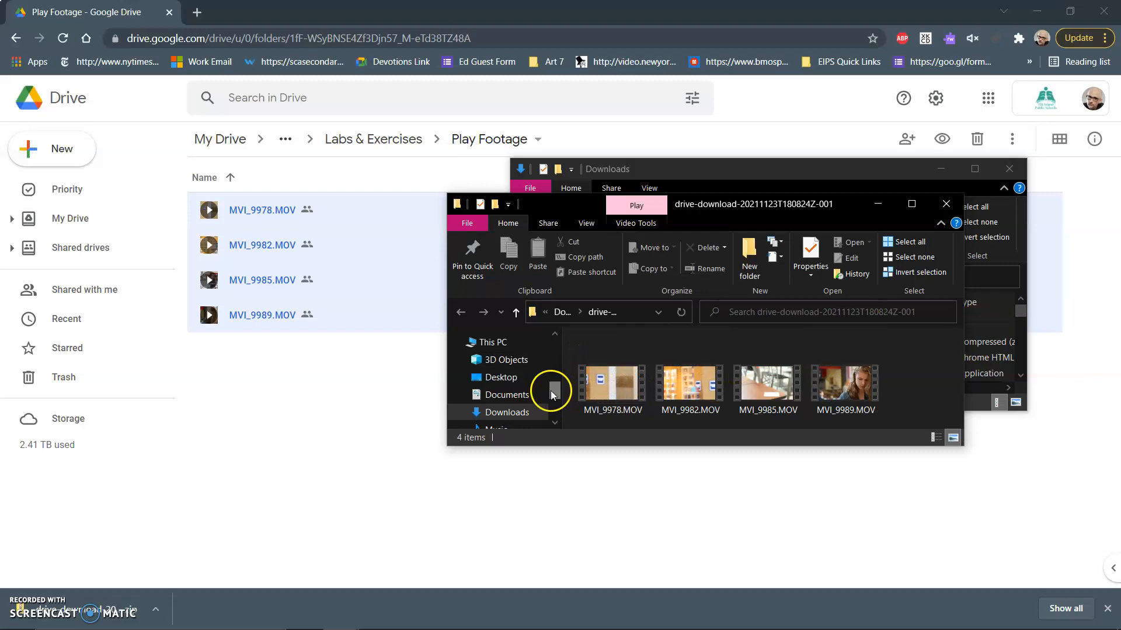
Step: Switch to Adobe Premiere Pro 2022 and bring up its home screen
mouse_move(456, 627)
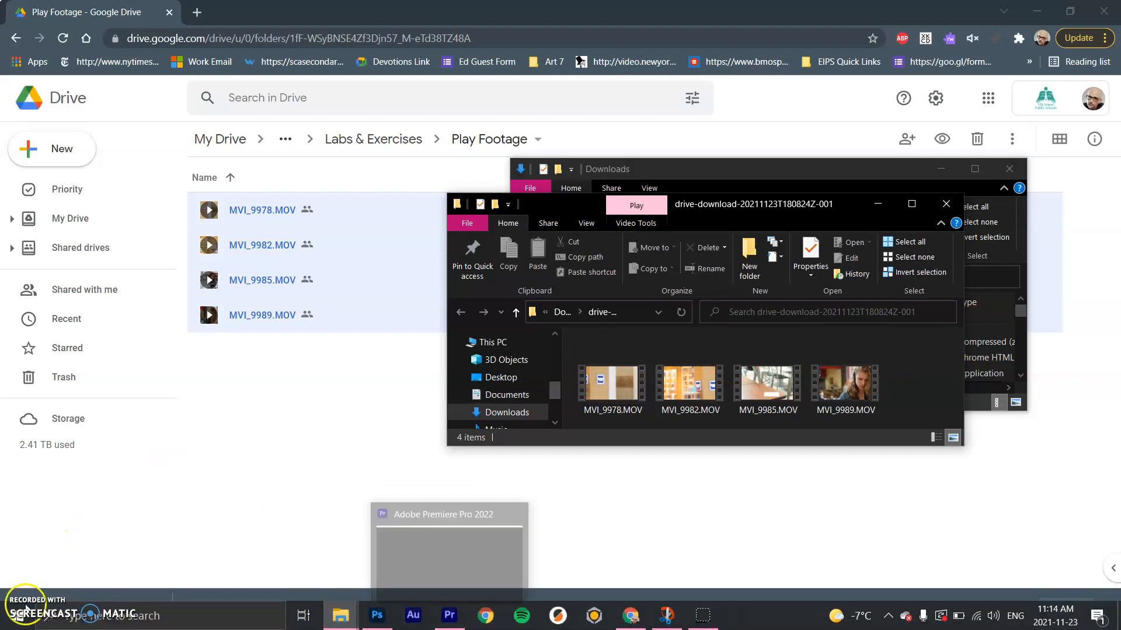
left_click(17, 623)
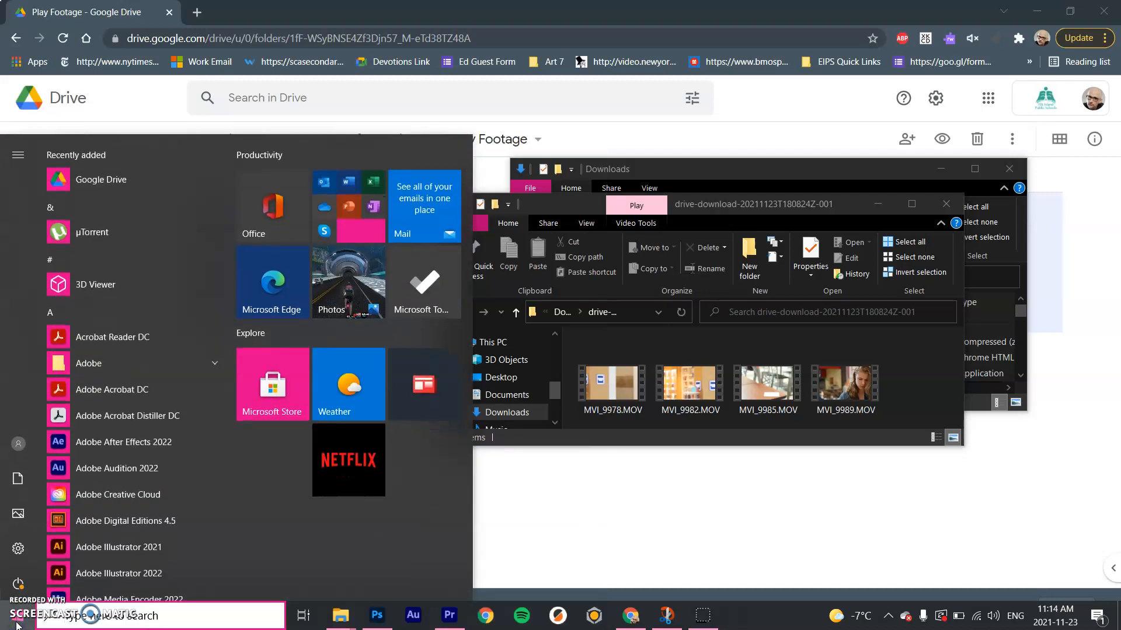
scroll(102, 525, "down", 2)
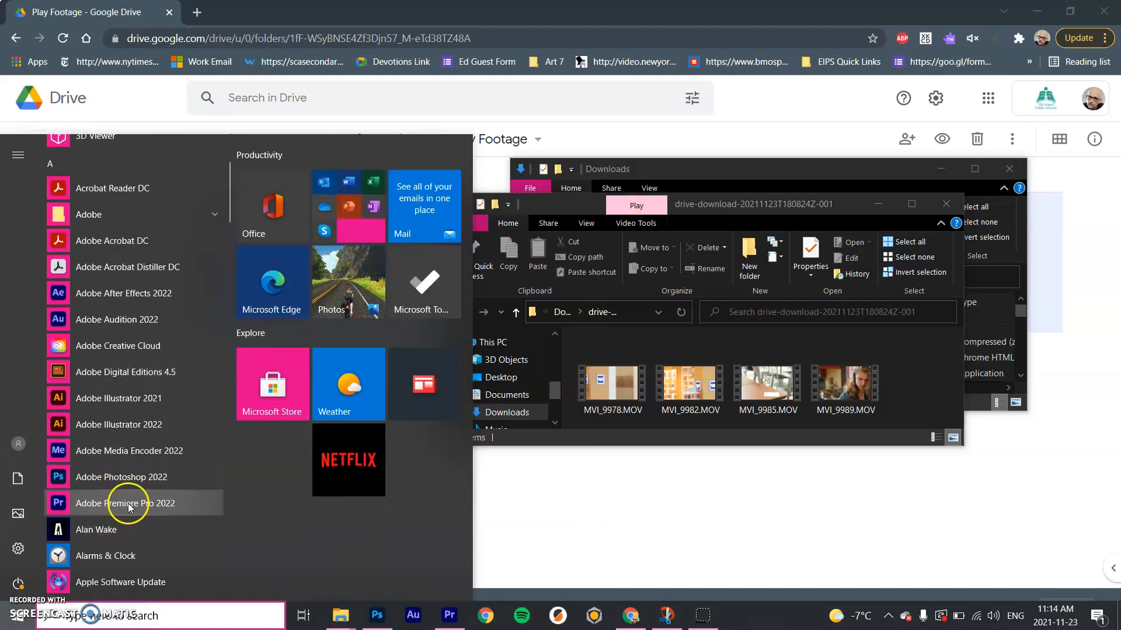
left_click(713, 504)
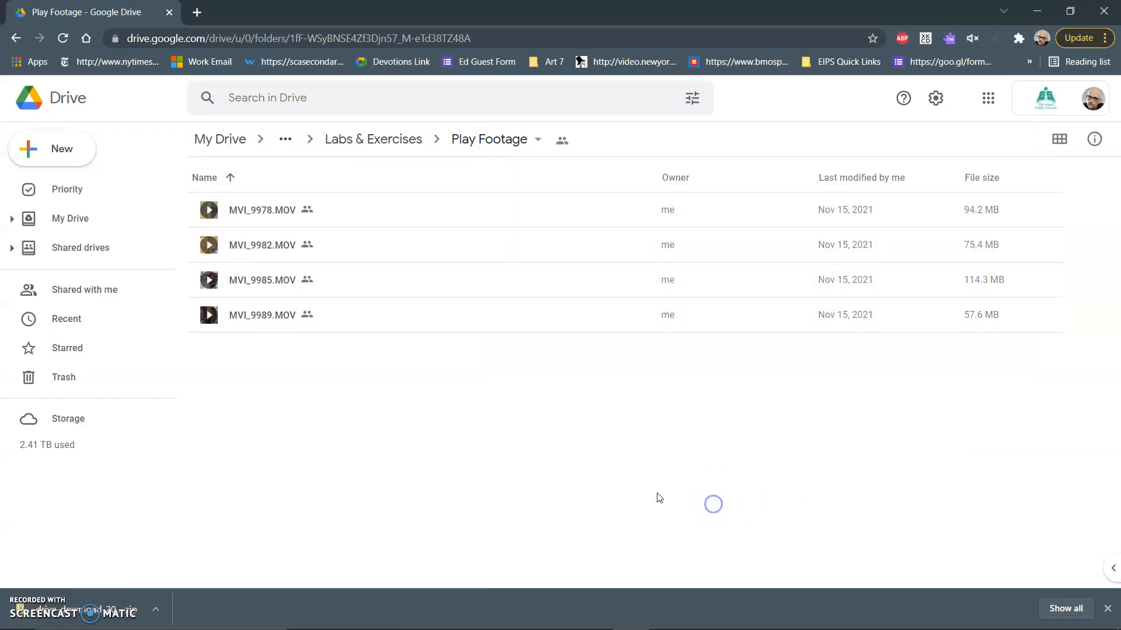
left_click(448, 614)
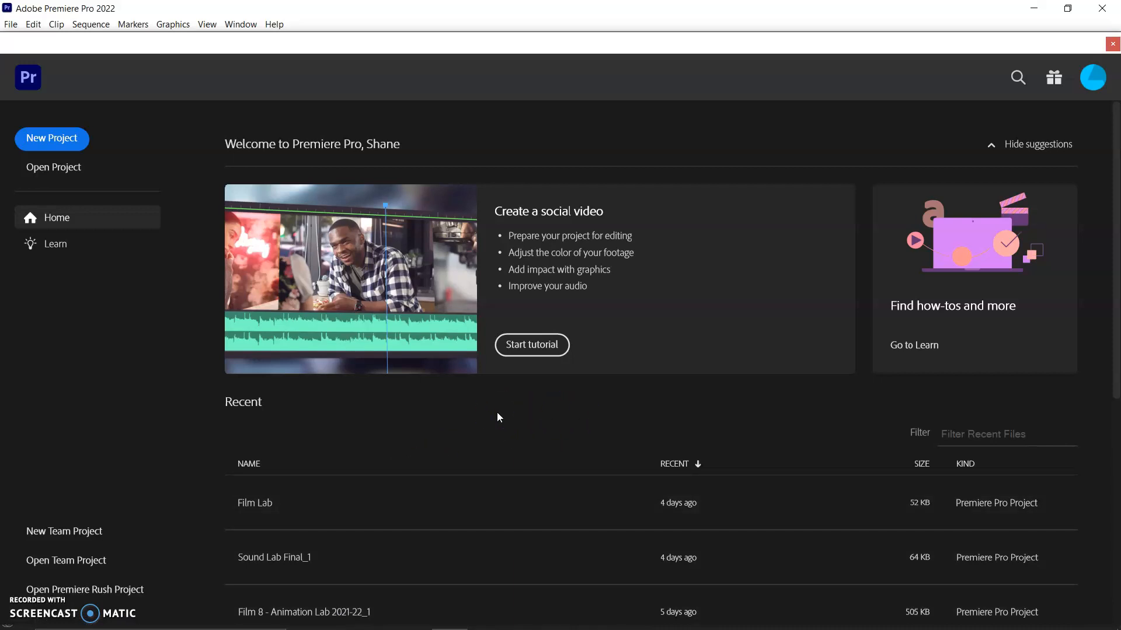
Step: Create a new project named Demo Project, keeping the Downloads location and default settings
left_click(51, 138)
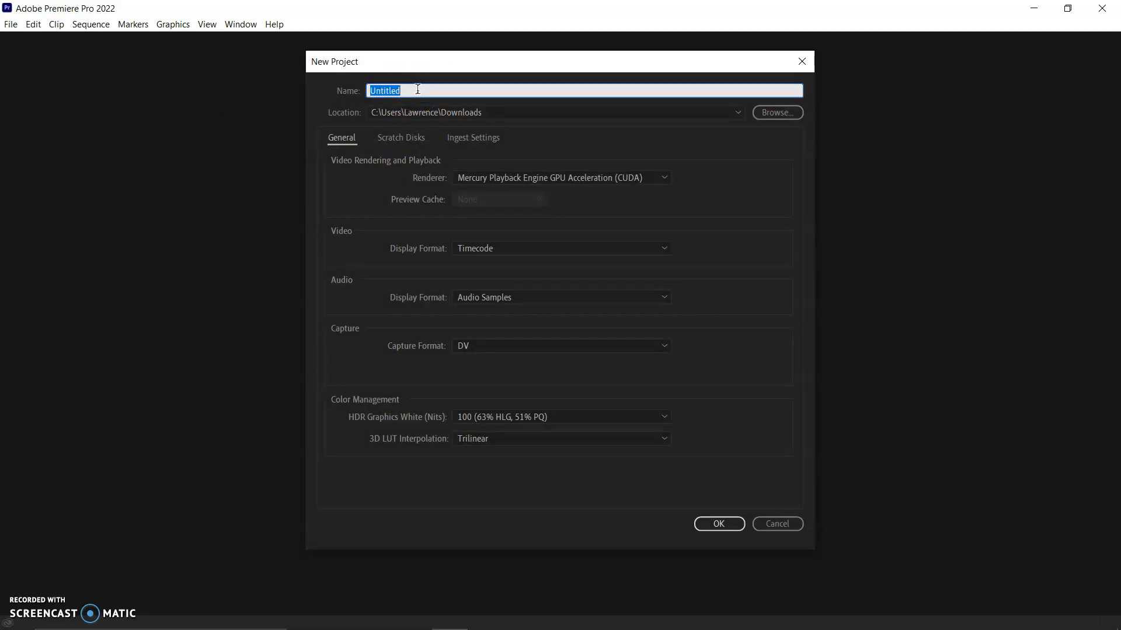
type("Demo Project")
left_click(720, 520)
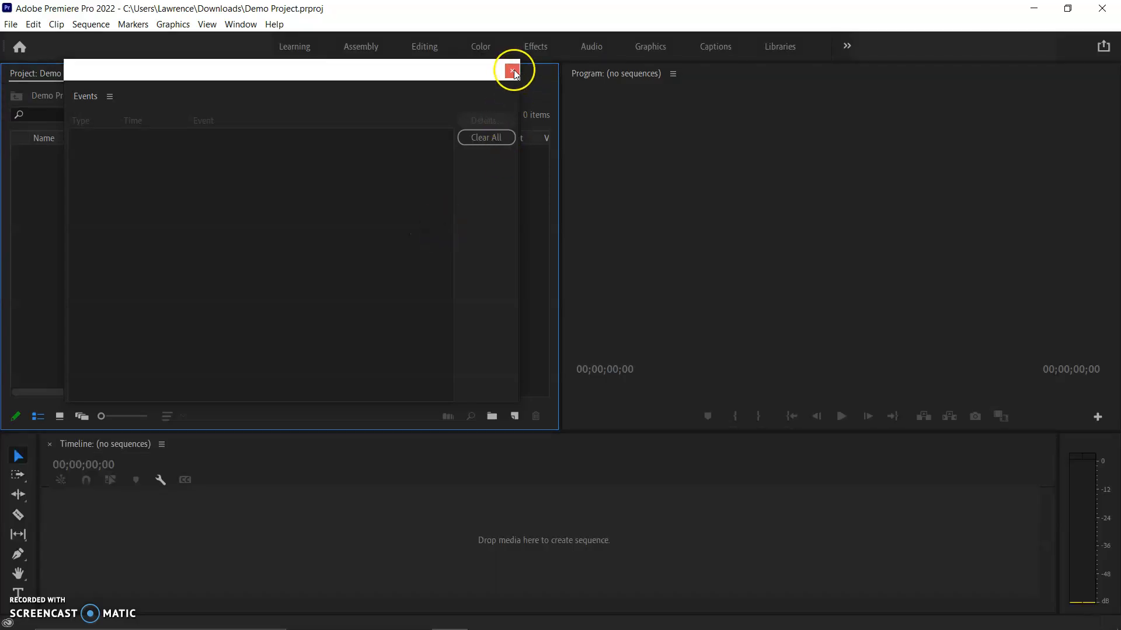
Step: Close the floating Events window and enlarge the timeline area at the expense of the Project and Program areas
left_click(513, 72)
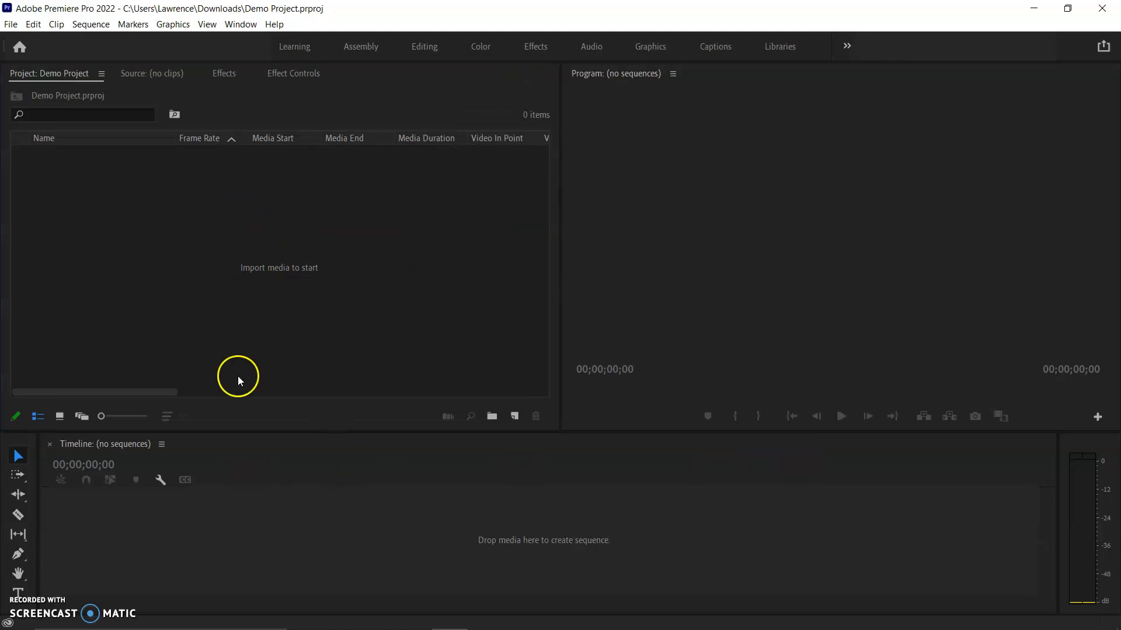
left_click_drag(266, 425, 268, 397)
mouse_move(73, 72)
left_mouse_down()
mouse_move(250, 428)
mouse_move(82, 113)
mouse_move(50, 76)
mouse_move(73, 81)
left_mouse_up()
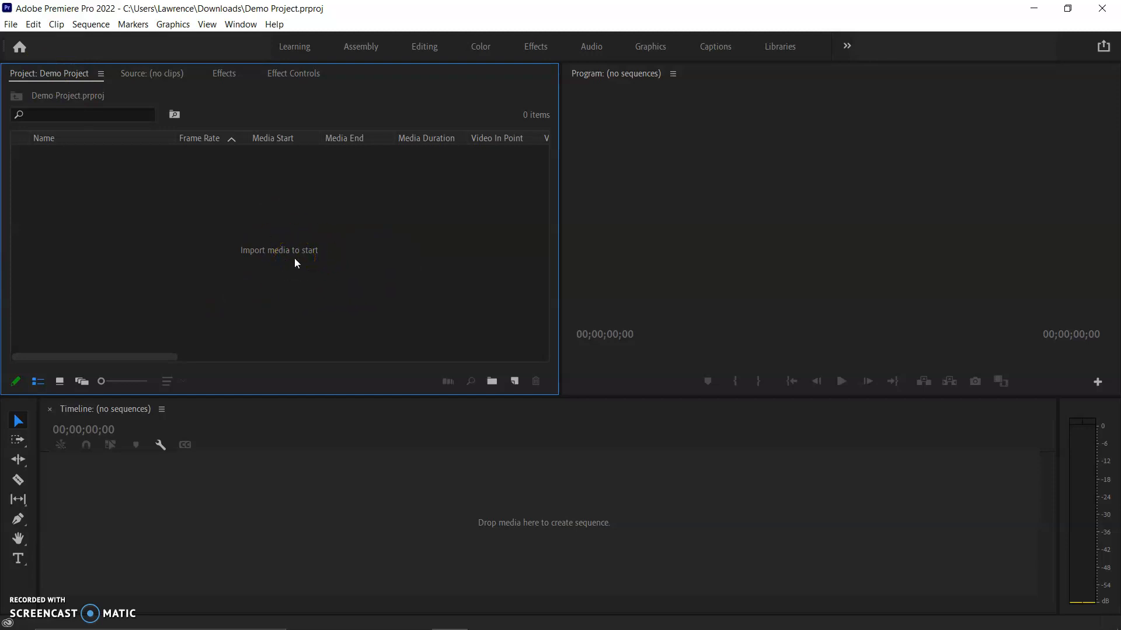
Step: Import the four MOV clips from the extracted drive-download folder into the project
left_click(13, 25)
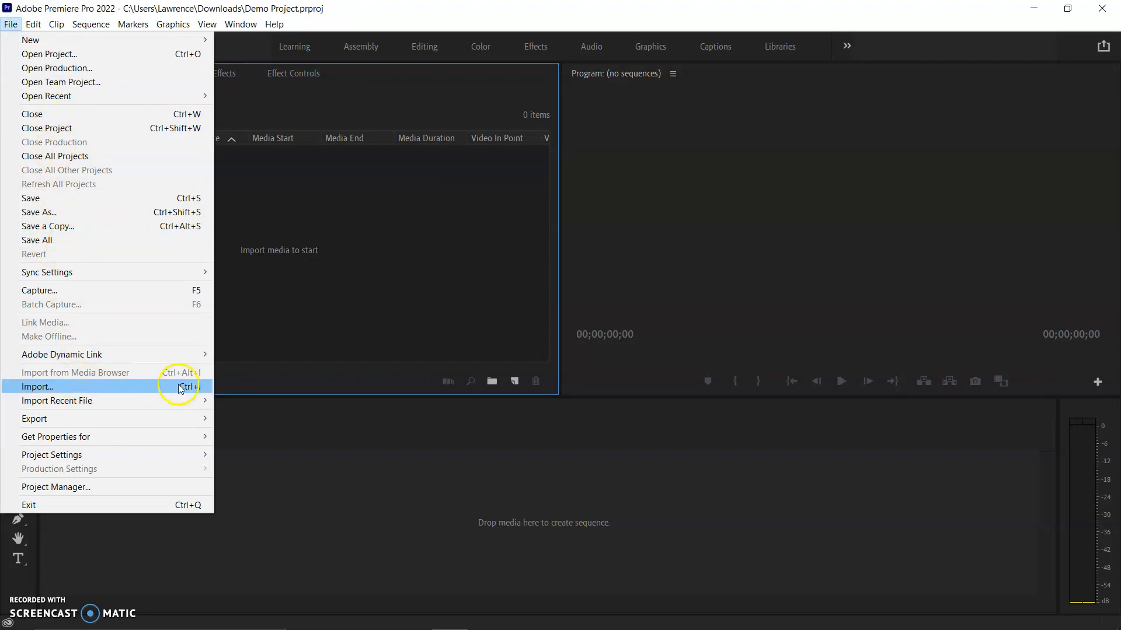
left_click(393, 251)
left_click(321, 257)
double_click(322, 262)
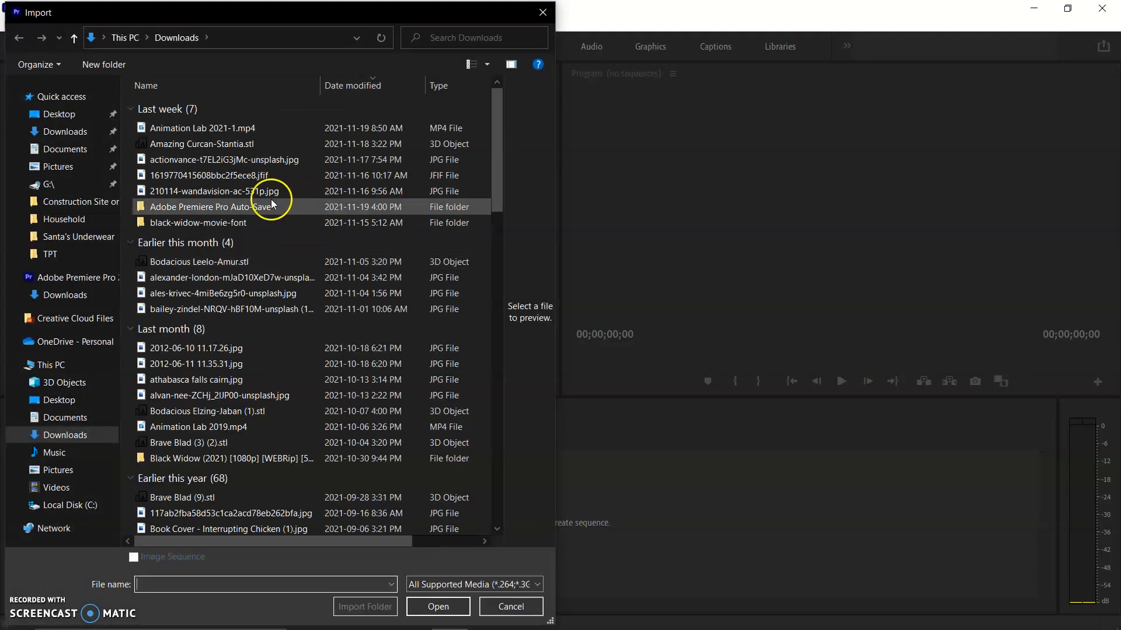
double_click(176, 145)
left_click_drag(165, 250, 466, 117)
left_click(442, 607)
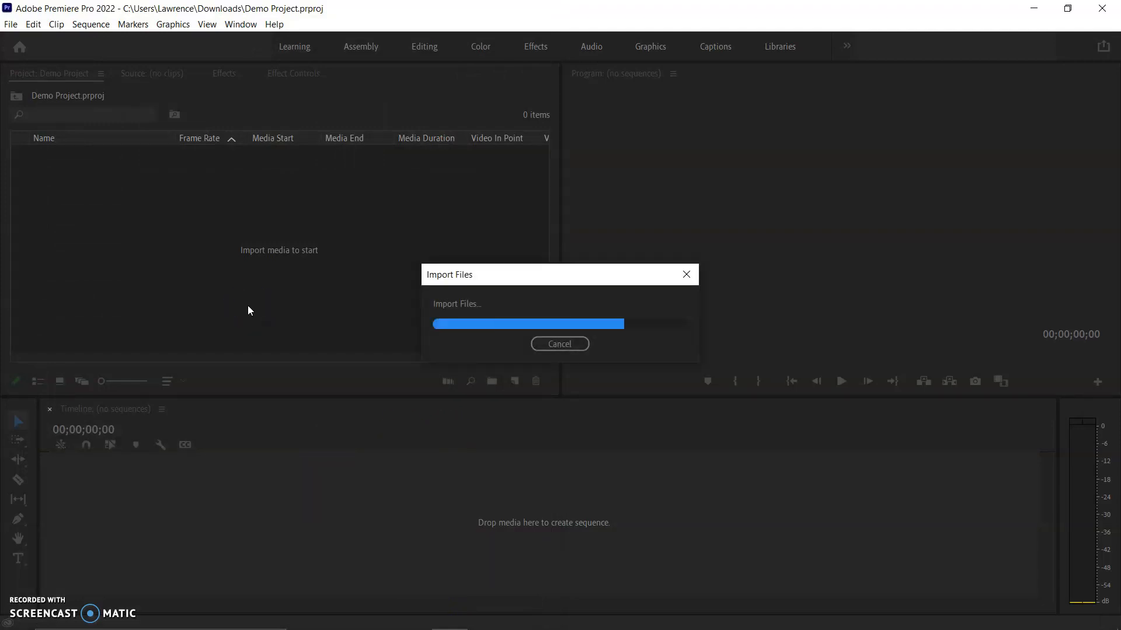
left_click(150, 294)
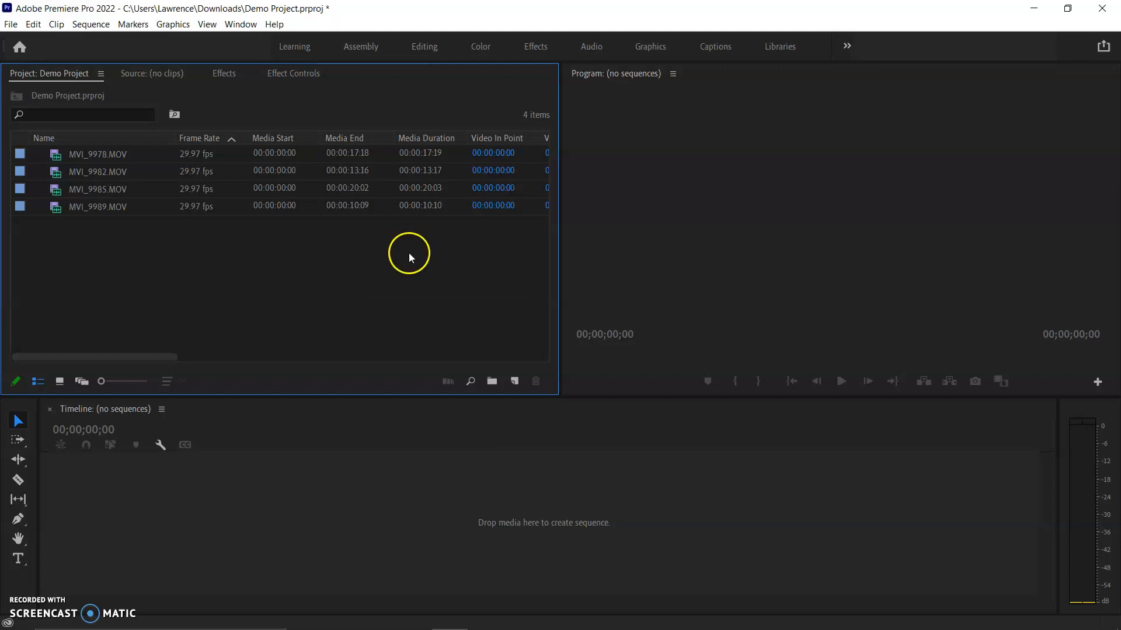
Step: Create a new bin named Footage in the project
left_click(492, 383)
type("Footage")
key("Tab")
left_click(243, 283)
Step: Move the four imported MOV clips into the Footage bin and expand it to list its contents
left_click_drag(139, 263, 76, 154)
left_click(37, 163)
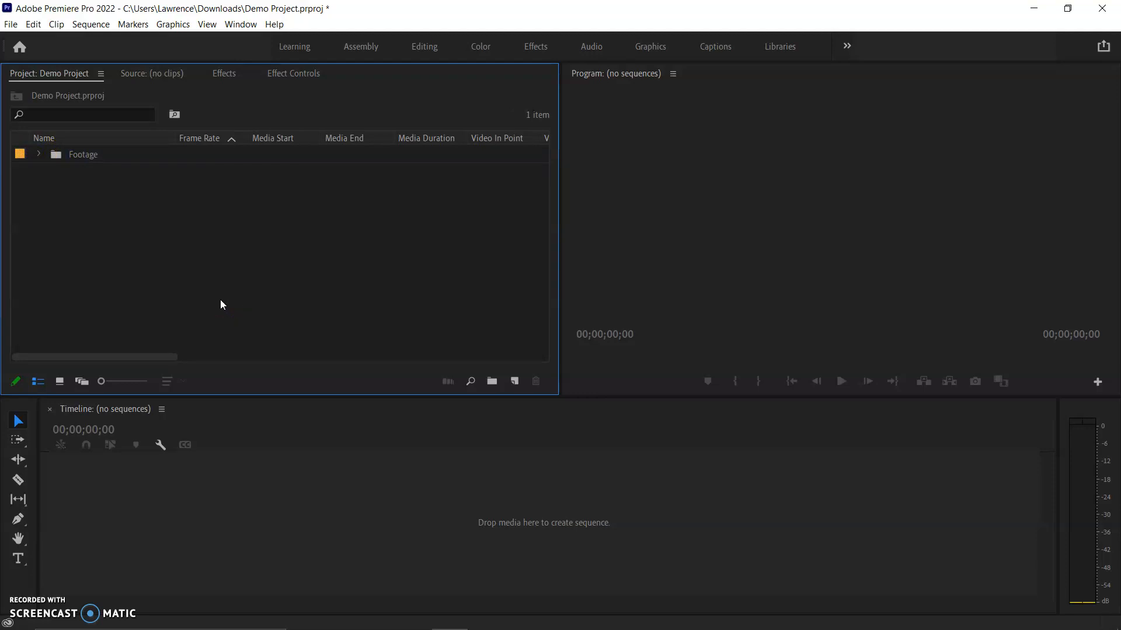
left_click(39, 154)
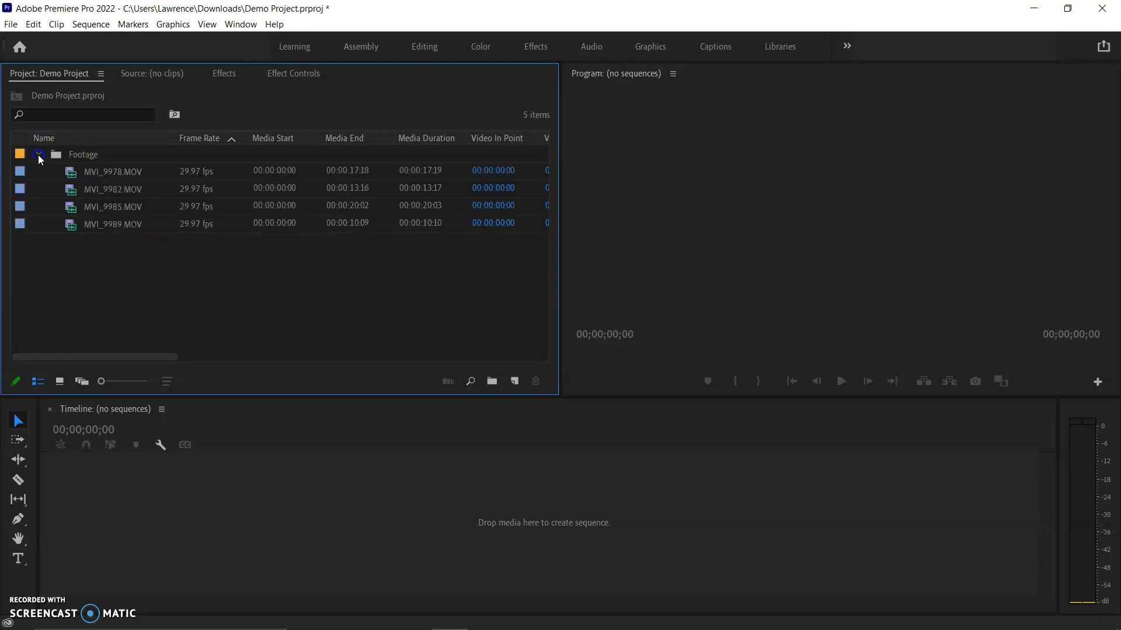
Step: Open MVI_9978.MOV in the Source monitor and preview its first few seconds
left_click(84, 175)
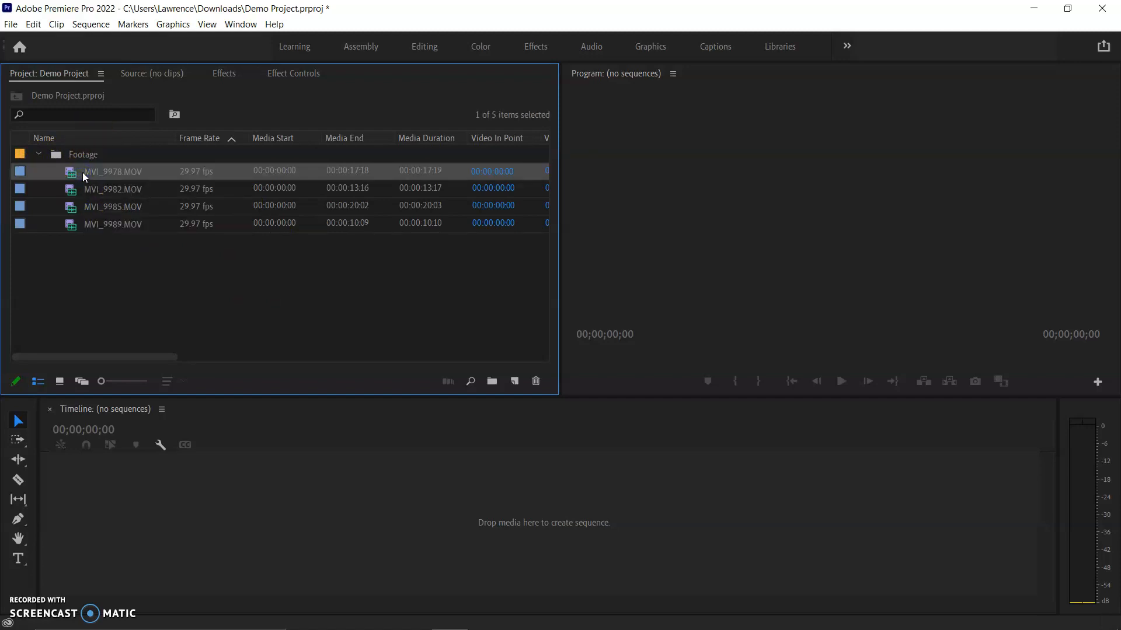
double_click(71, 173)
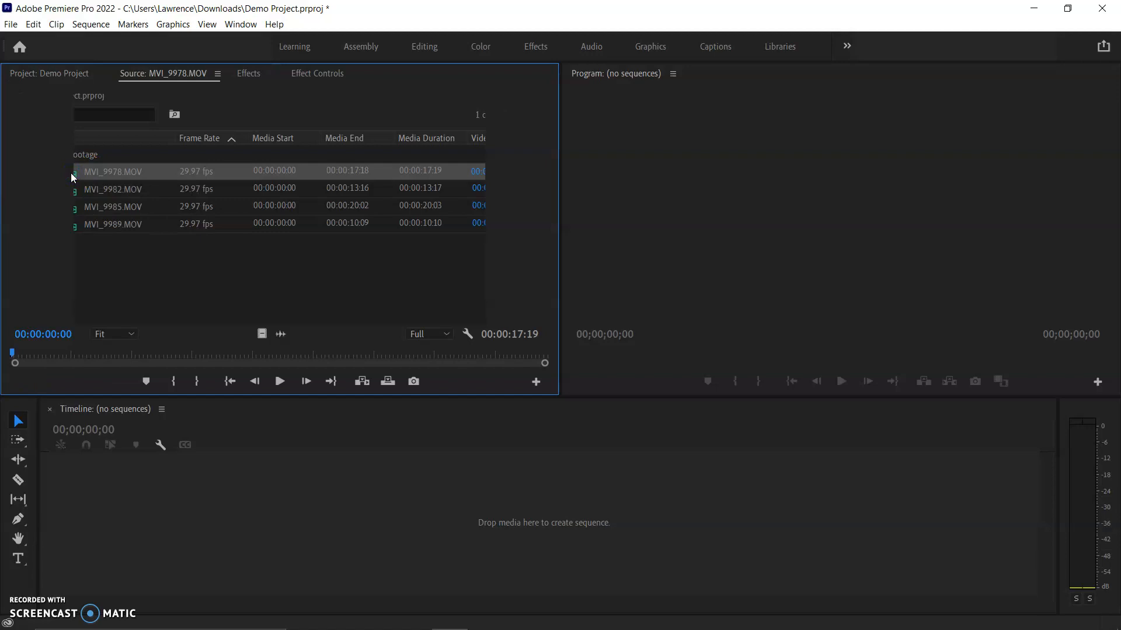
left_click(280, 382)
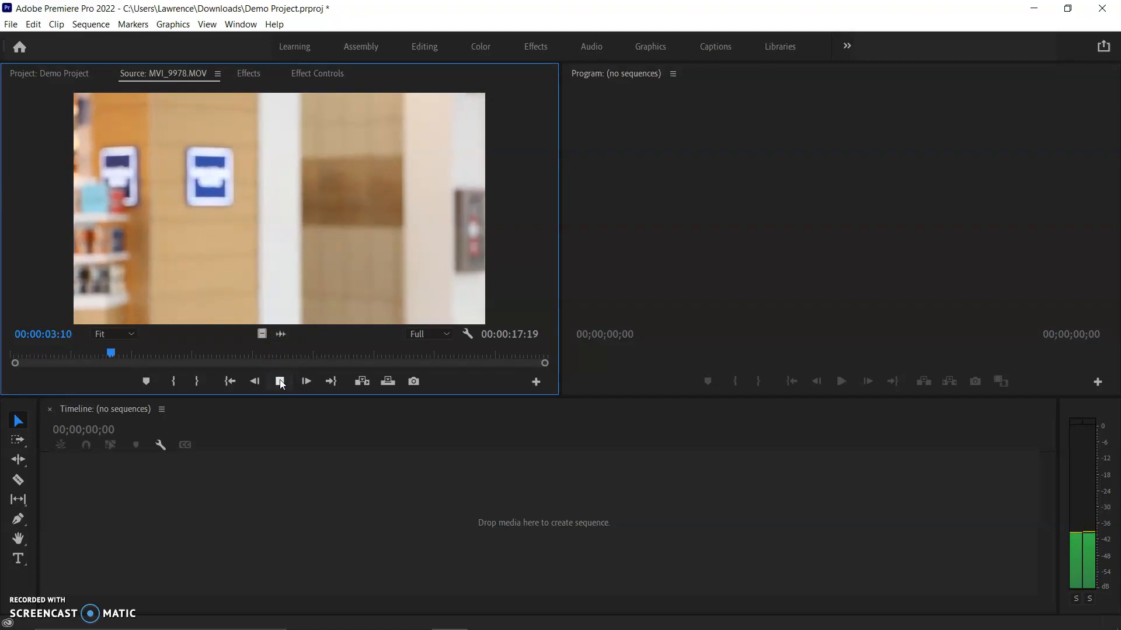
left_click(281, 382)
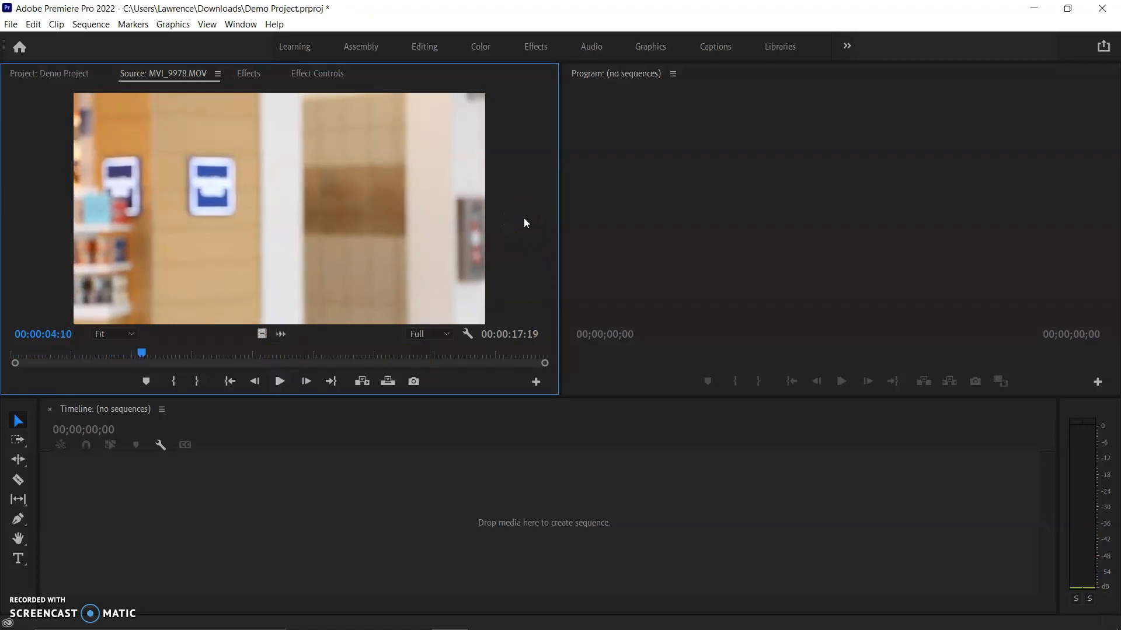
Step: Create a sequence by placing MVI_9978.MOV in the empty timeline, and dismiss the Creative Cloud notification
left_click(219, 187)
left_click_drag(219, 187, 427, 517)
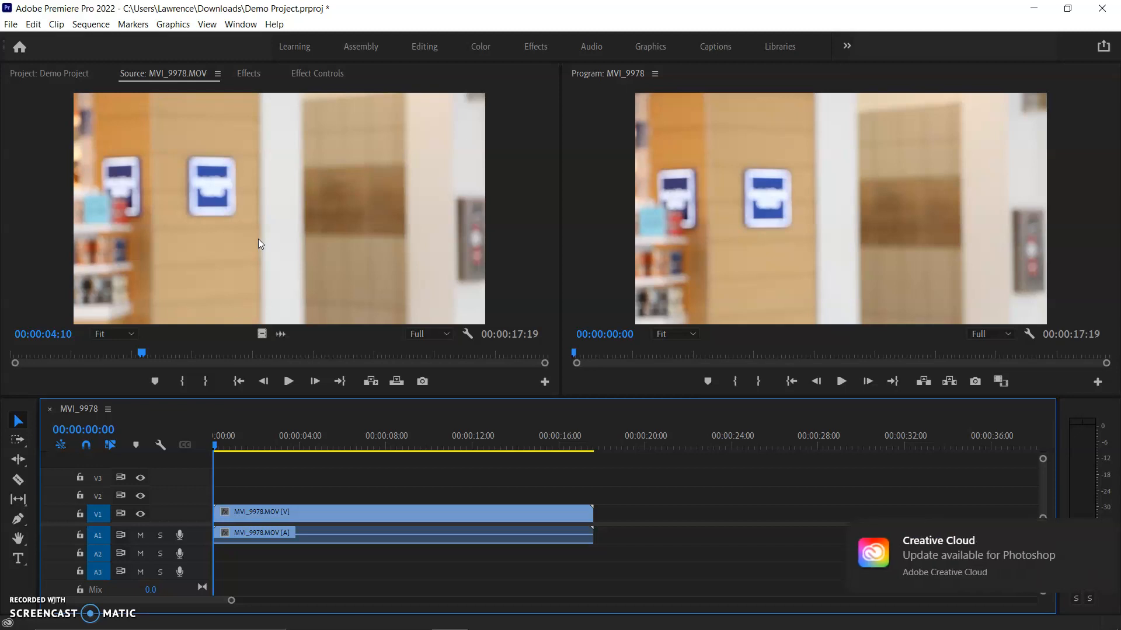
left_click(874, 542)
left_click(850, 468)
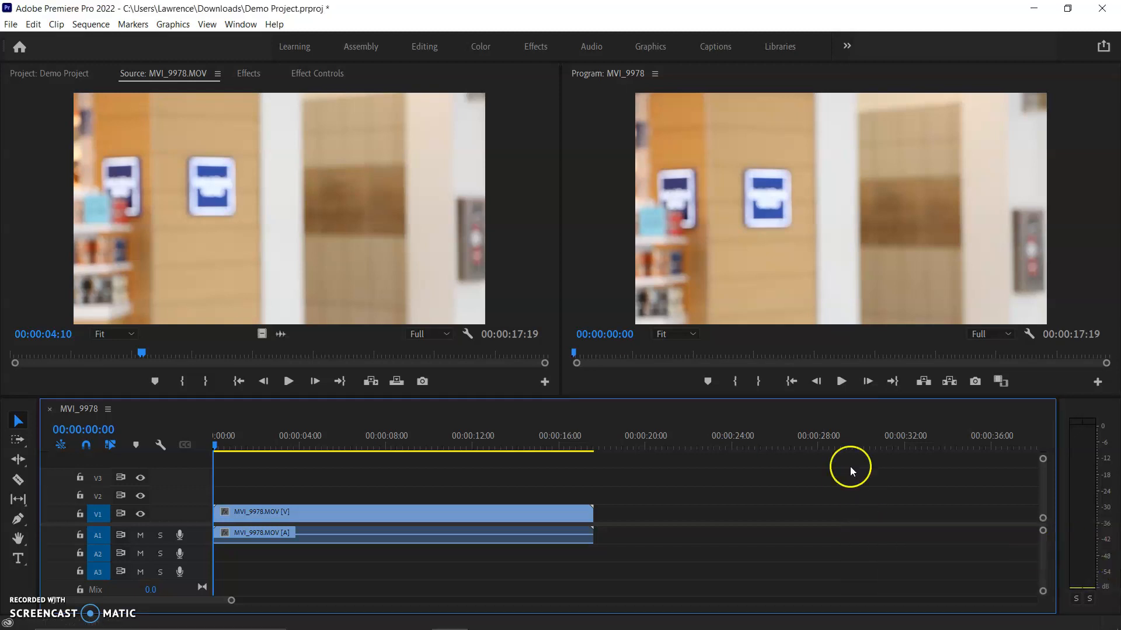
left_click_drag(904, 560, 1090, 554)
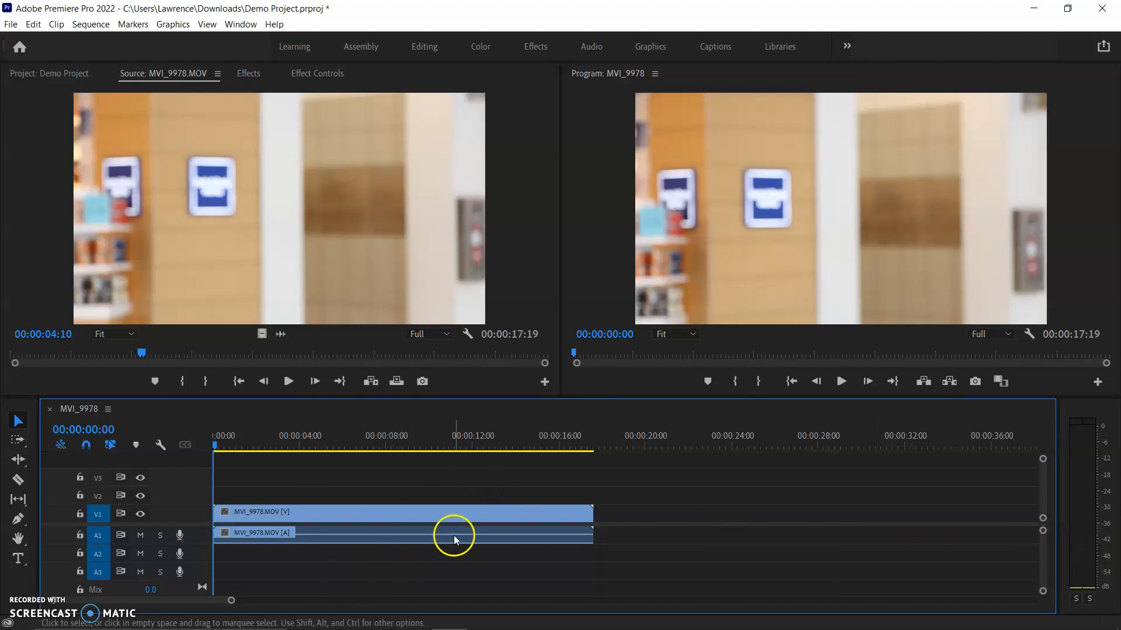
Step: Add MVI_9985.MOV to the timeline directly after the MVI_9978.MOV clip
left_click(46, 73)
left_click_drag(107, 209, 595, 528)
left_click(592, 477)
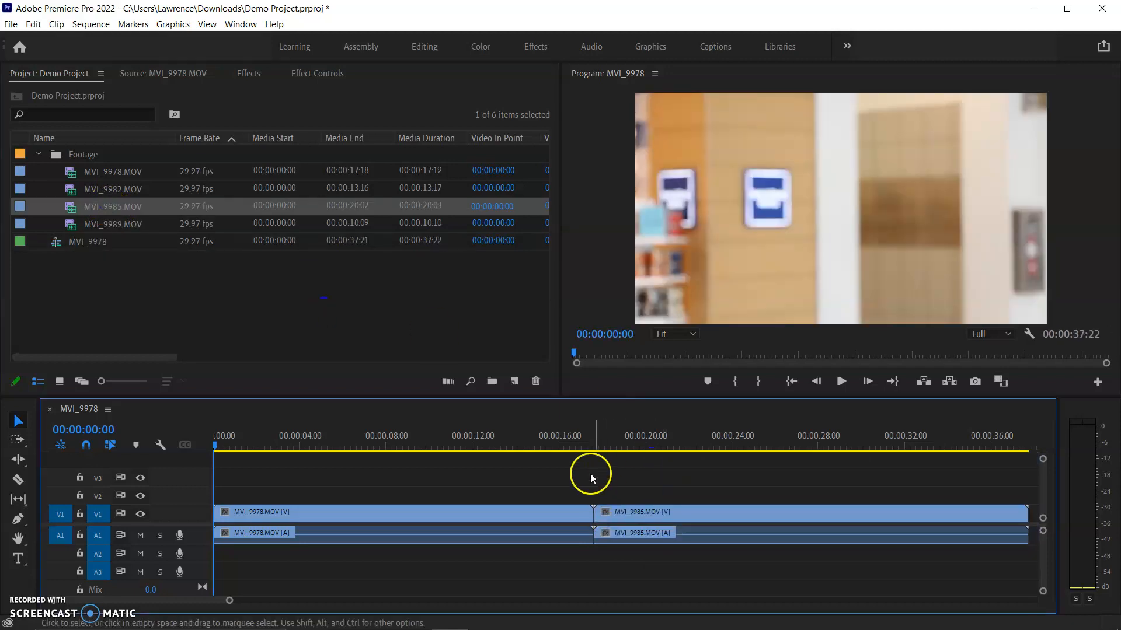
Step: Play the sequence from about 00:00:13:19 to review the cut between the two clips
left_click(558, 445)
left_click_drag(561, 454, 473, 447)
left_click(510, 445)
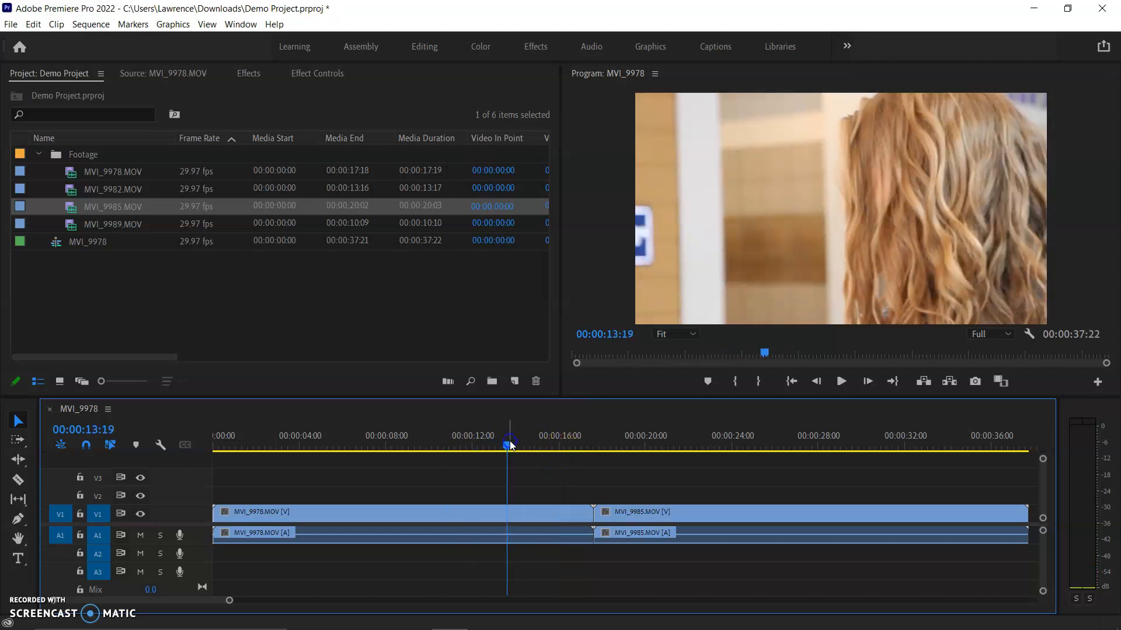
key("space")
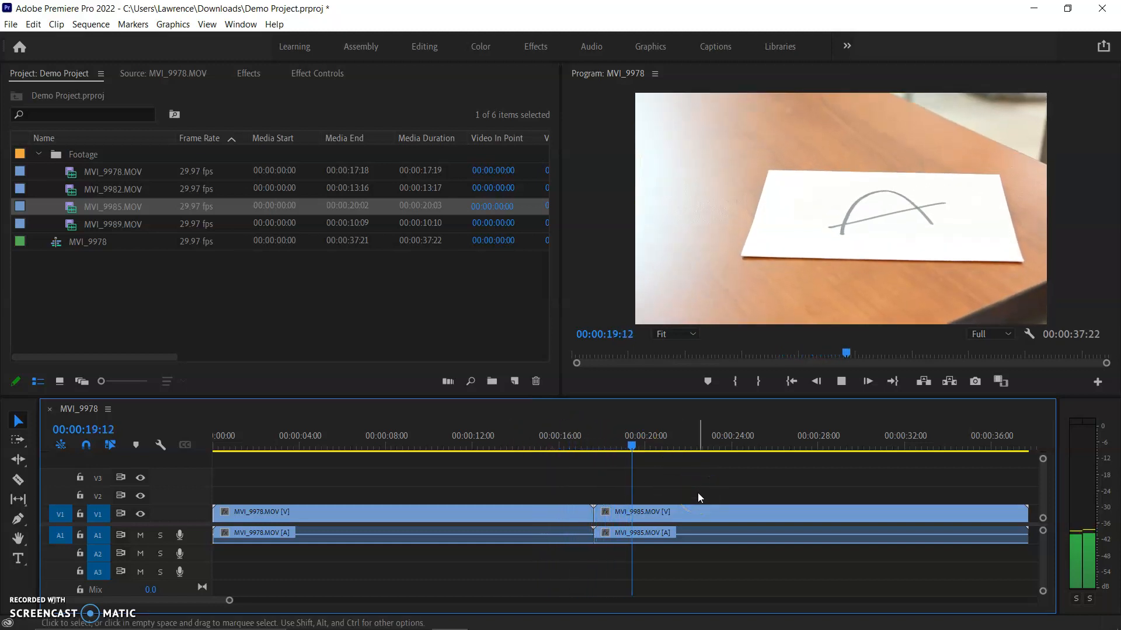
Step: Stop playback and move the playhead back to 00:00:12:27, within the MVI_9978.MOV clip
key("space")
left_click(549, 456)
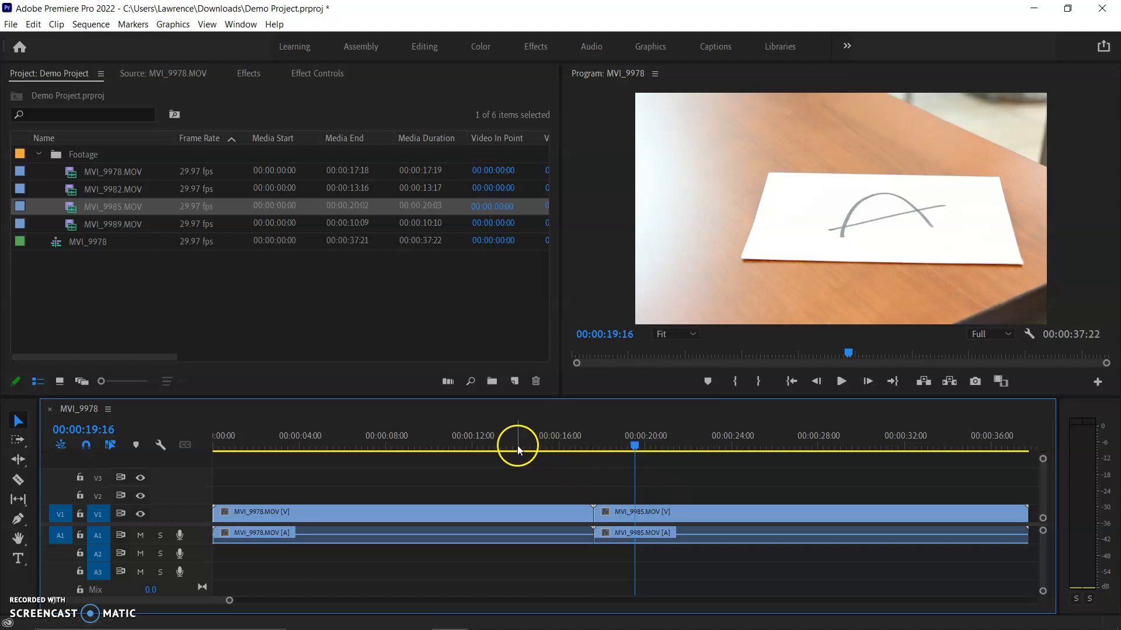
left_click_drag(518, 449, 492, 453)
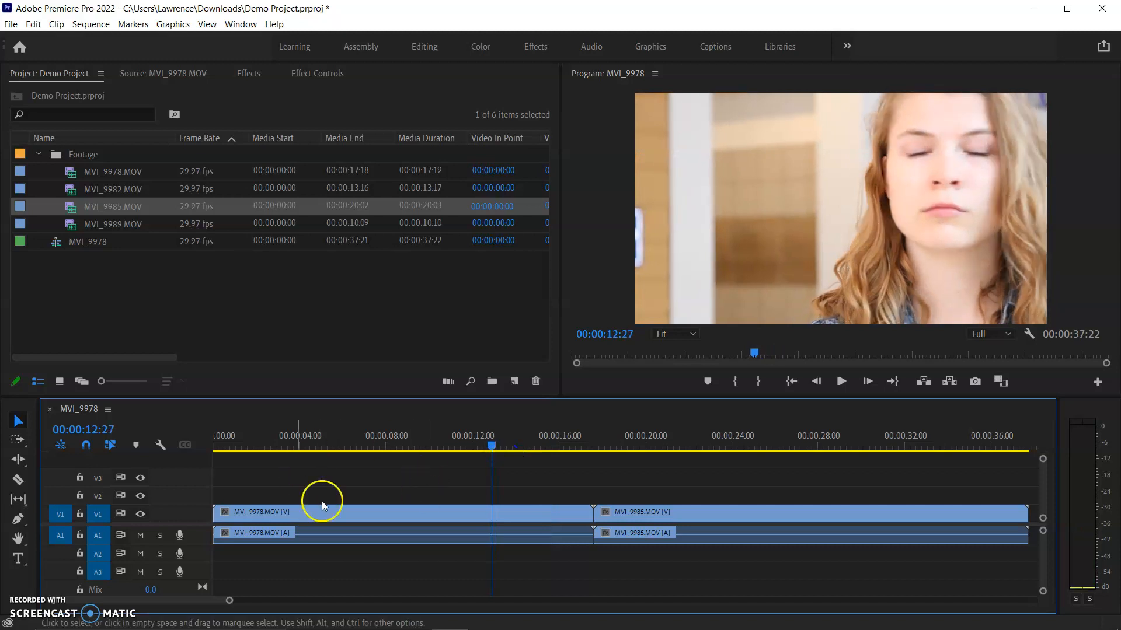
Step: Try splitting MVI_9978.MOV at the playhead with the Razor tool and deleting the piece after it, and undo these edits
left_click(19, 481)
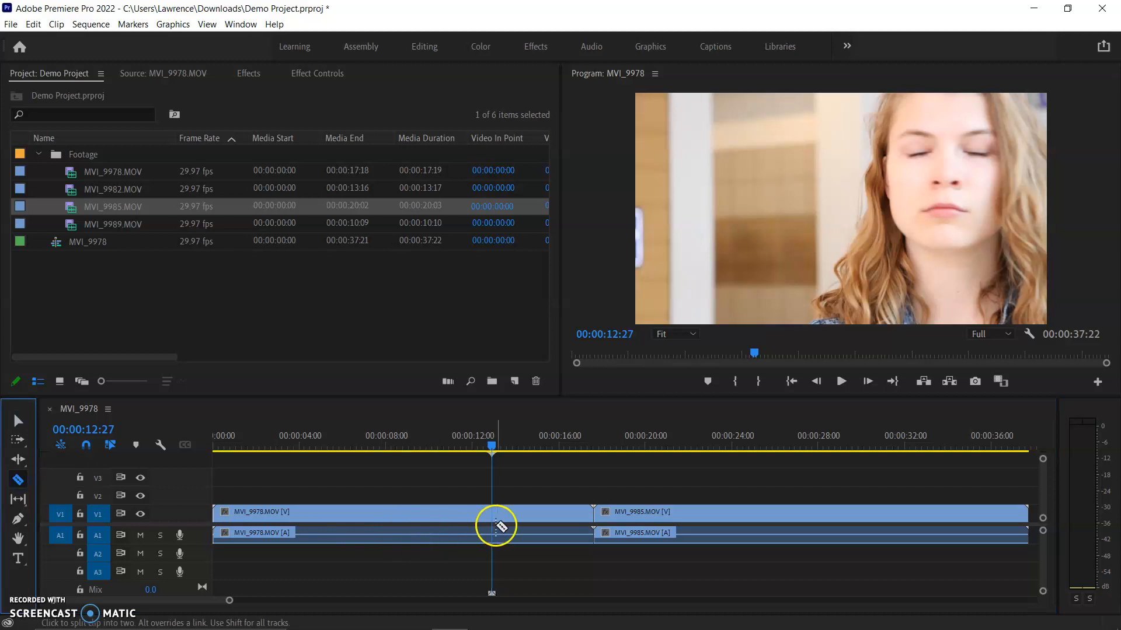
left_click(494, 525)
left_click(19, 420)
left_click(538, 515)
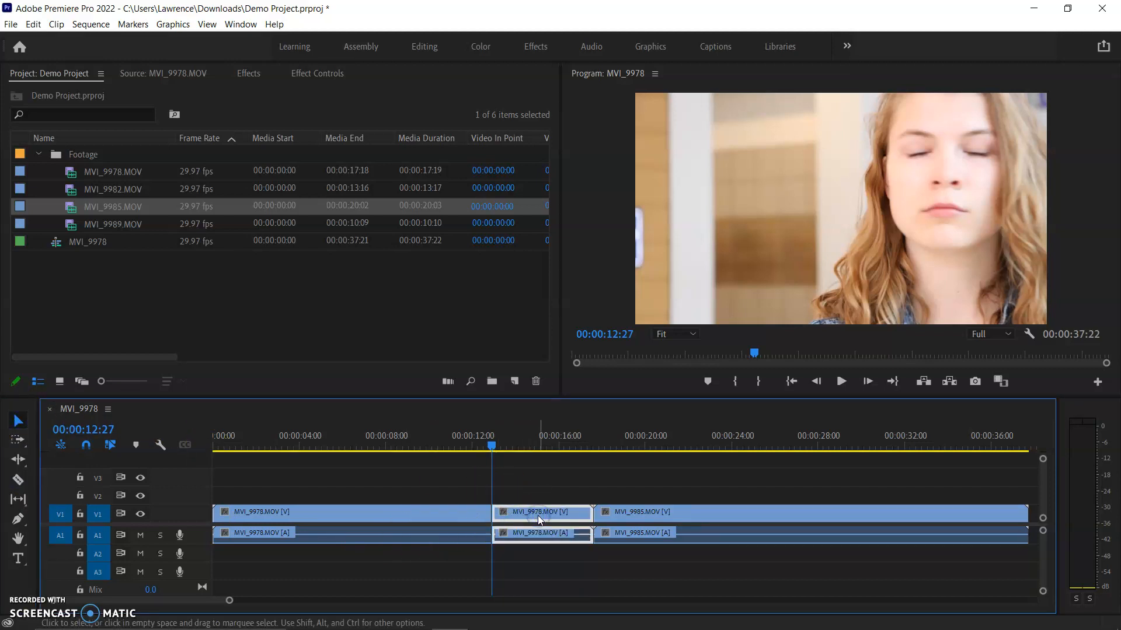
key("Delete")
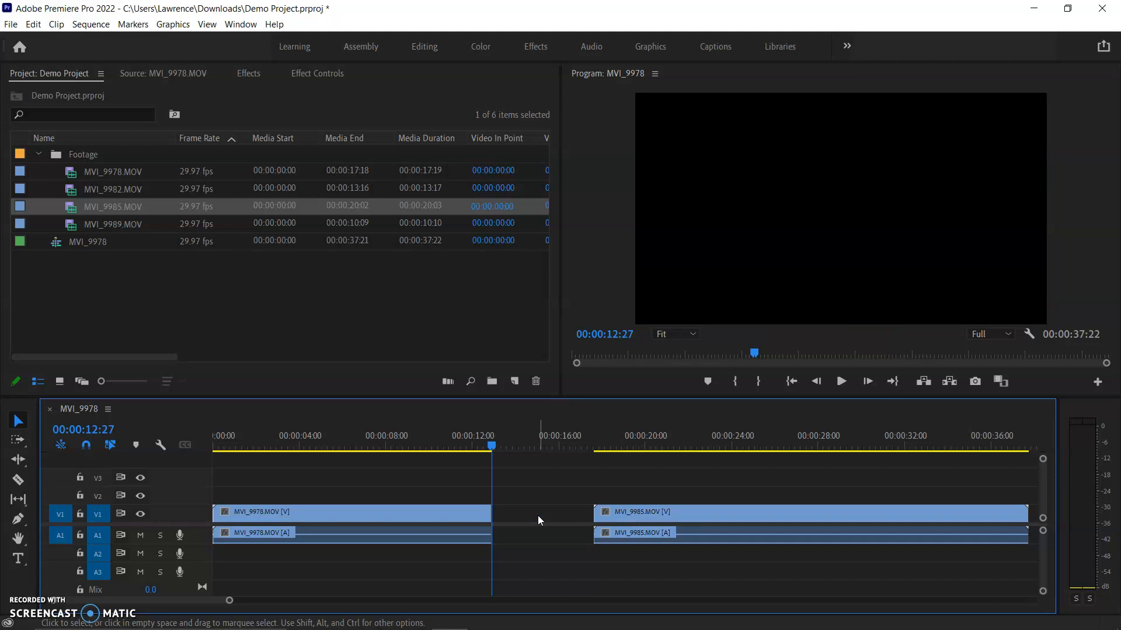
key("ctrl+z")
Step: Trim the end of MVI_9978.MOV to 00:00:12:27 with MVI_9985.MOV moved directly against it, and save the project
left_click(595, 515)
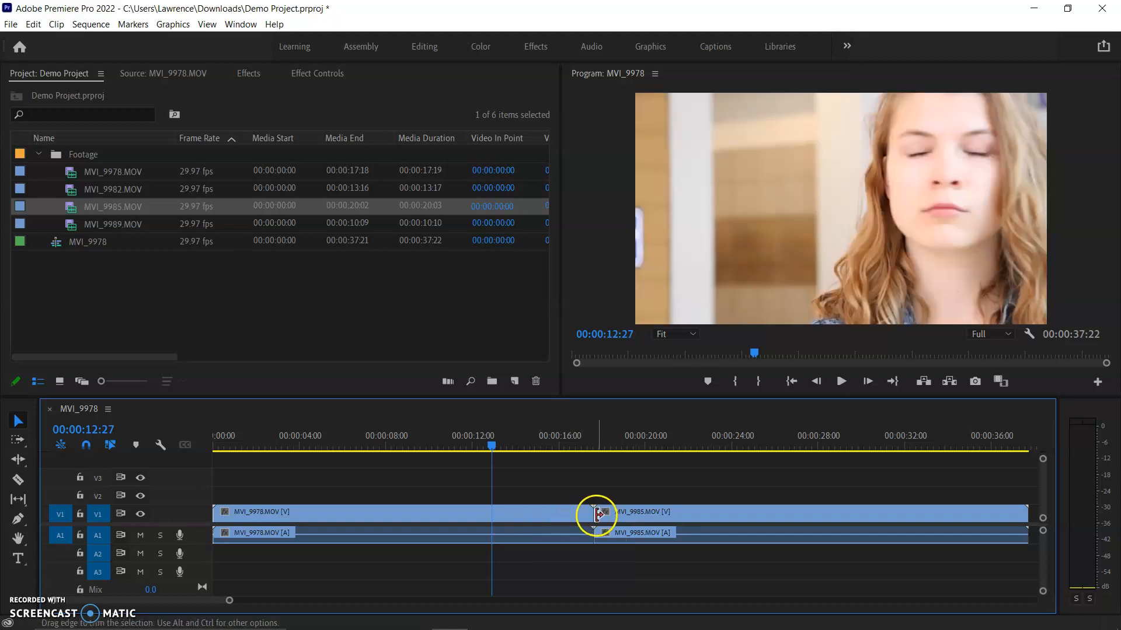
left_click_drag(596, 513, 491, 525)
left_click_drag(635, 513, 543, 518)
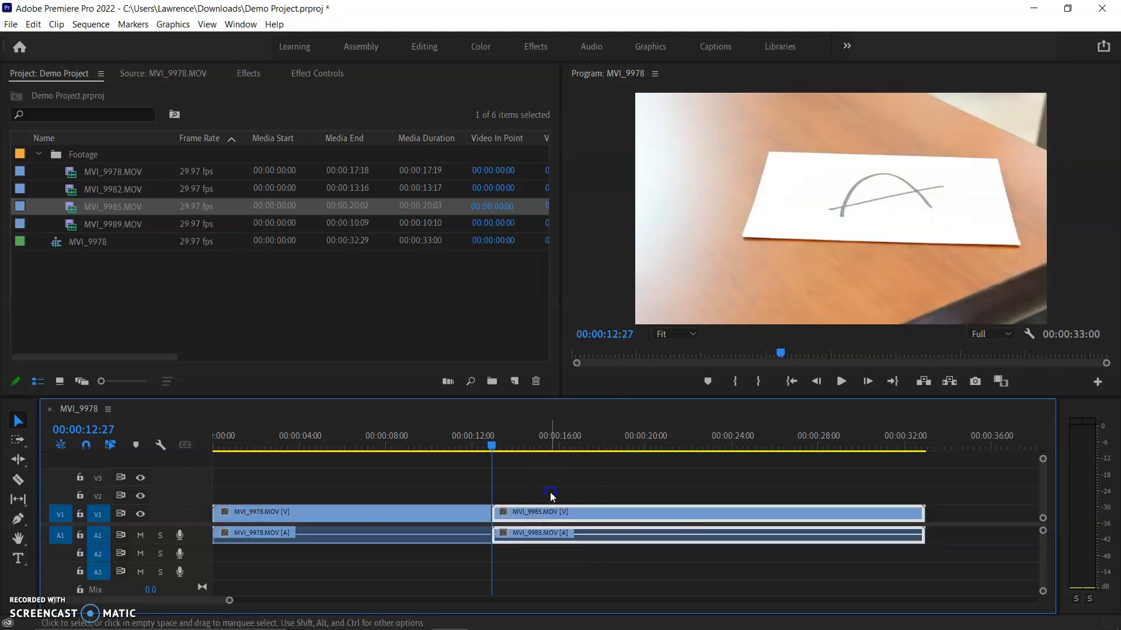
left_click(550, 493)
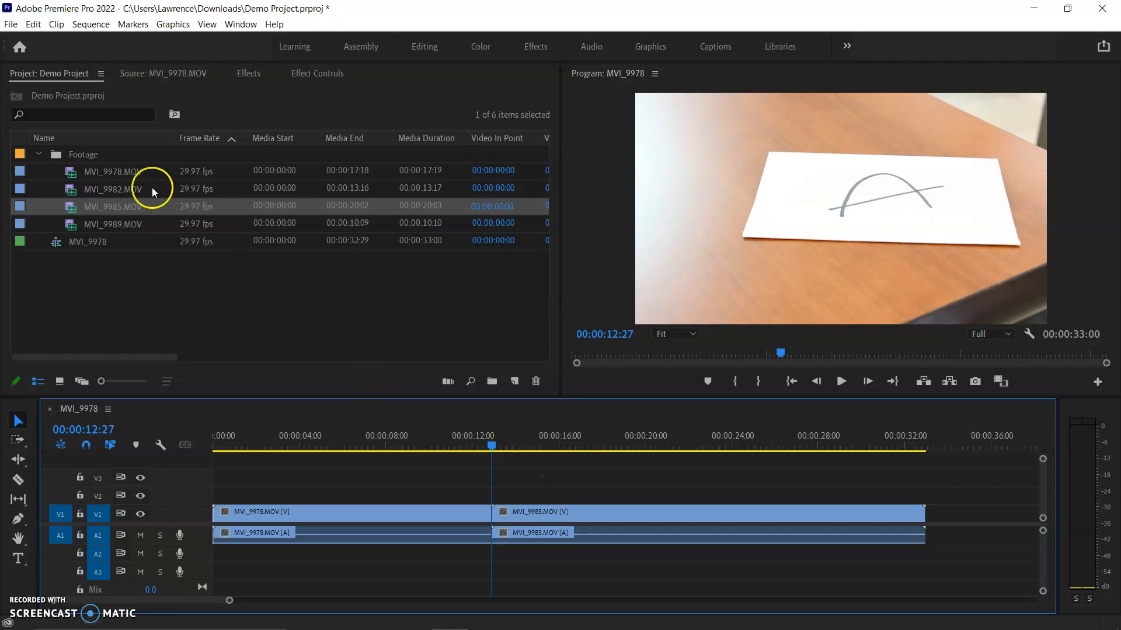
left_click(14, 25)
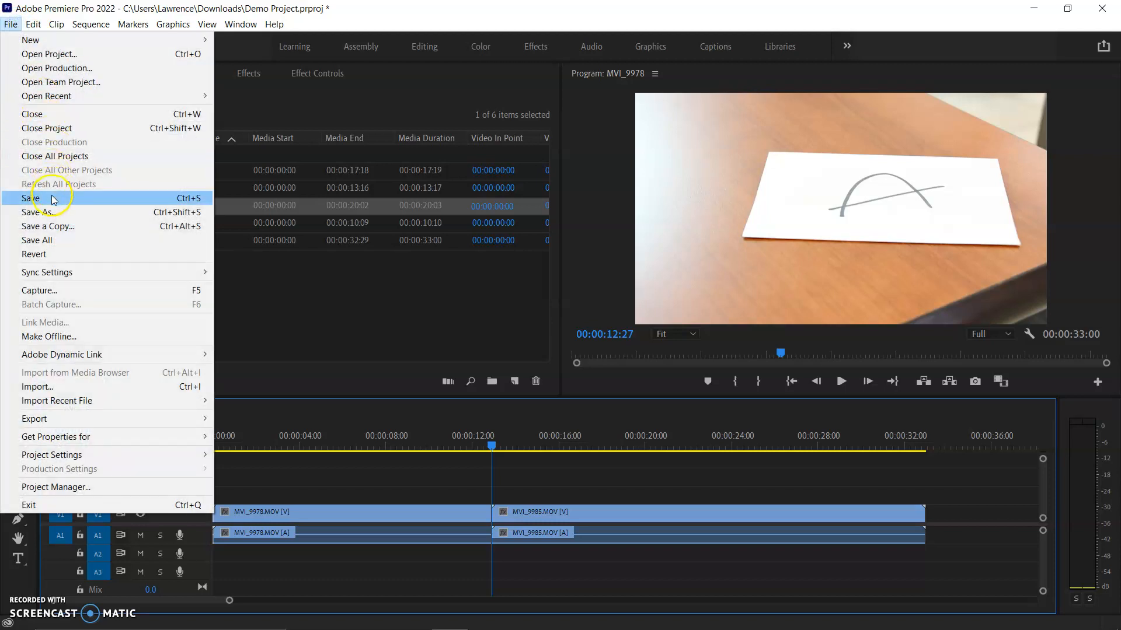
left_click(54, 199)
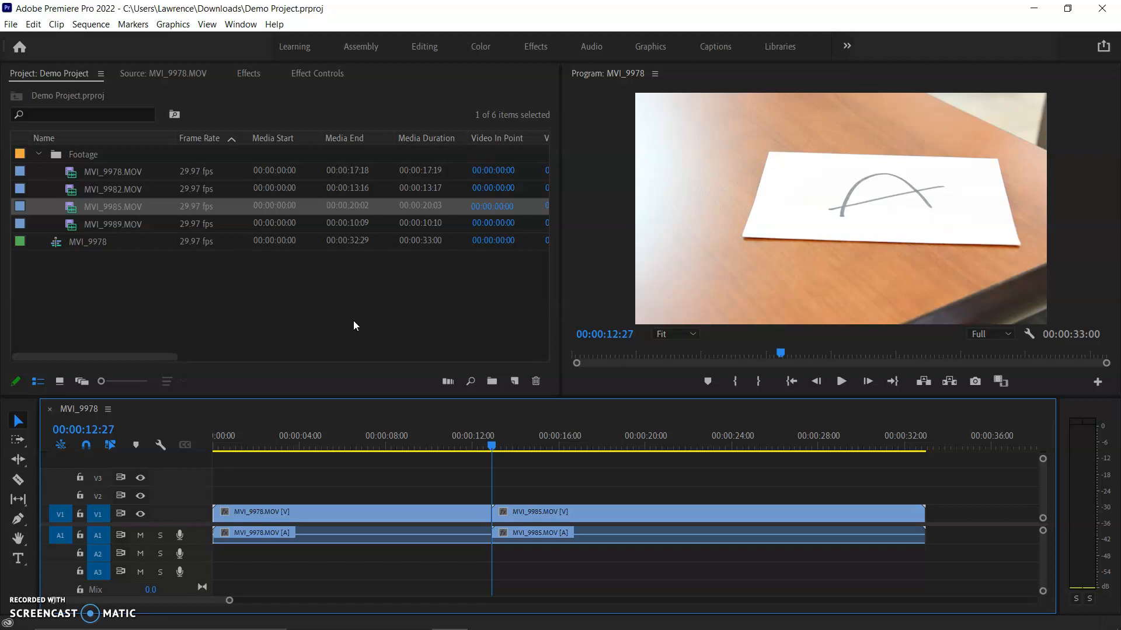
Step: Move MVI_9985.MOV to start at about 00:00:20:00 and extend the end of MVI_9978.MOV to its full length
left_click_drag(572, 511, 731, 511)
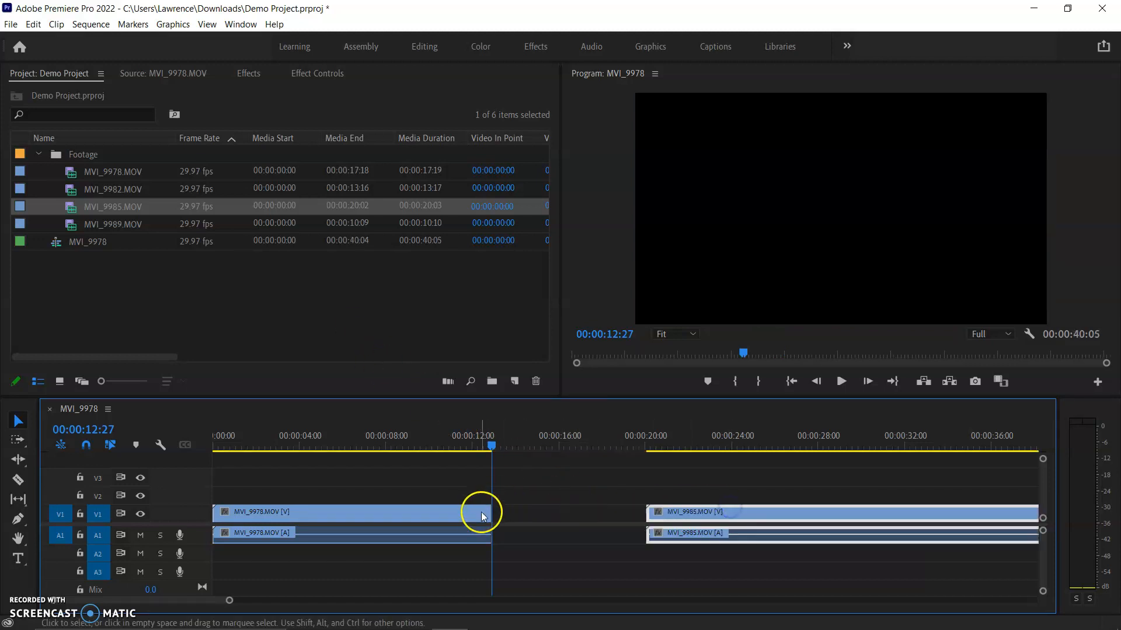
left_click_drag(488, 517, 628, 520)
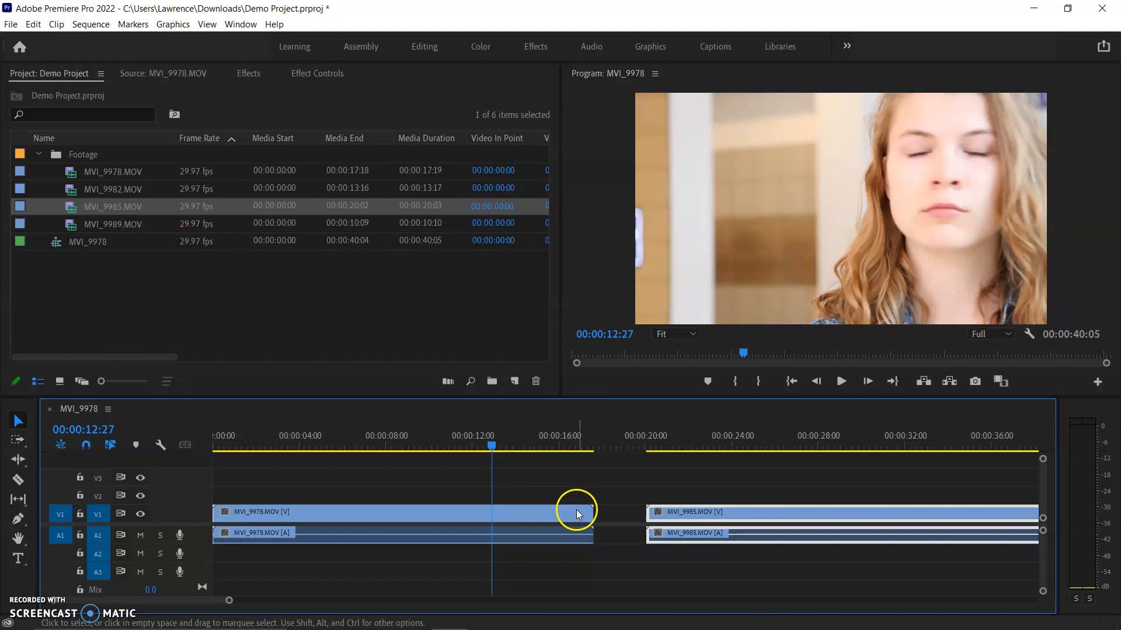
Step: Shorten MVI_9978.MOV to the playhead again with MVI_9985.MOV placed directly after it, and save the project
left_click_drag(591, 517, 491, 526)
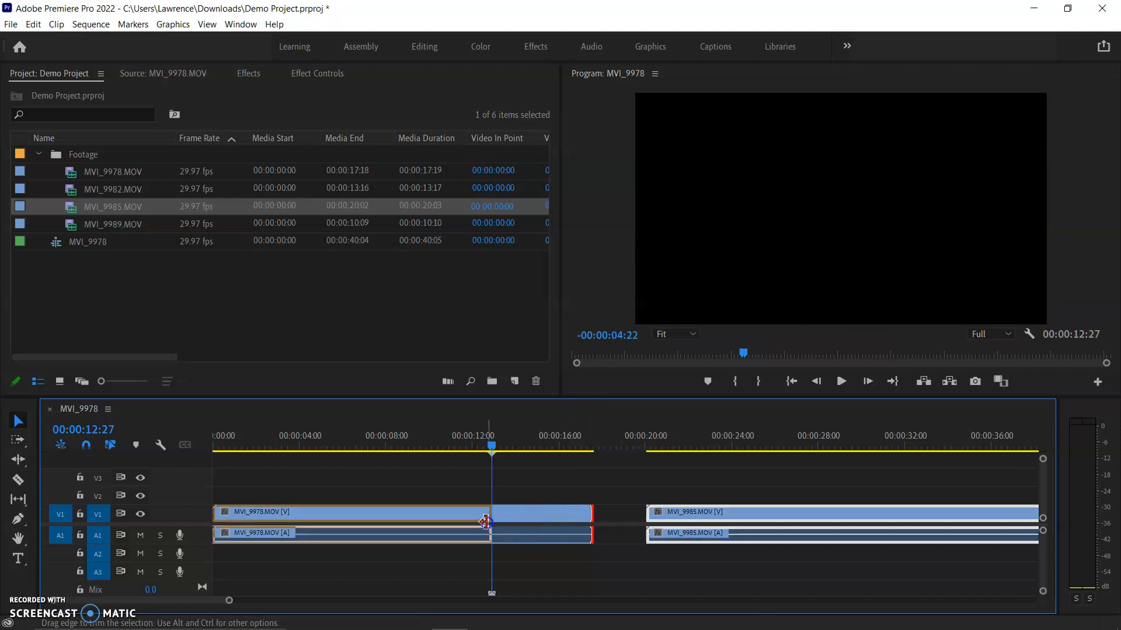
left_click_drag(743, 514, 593, 516)
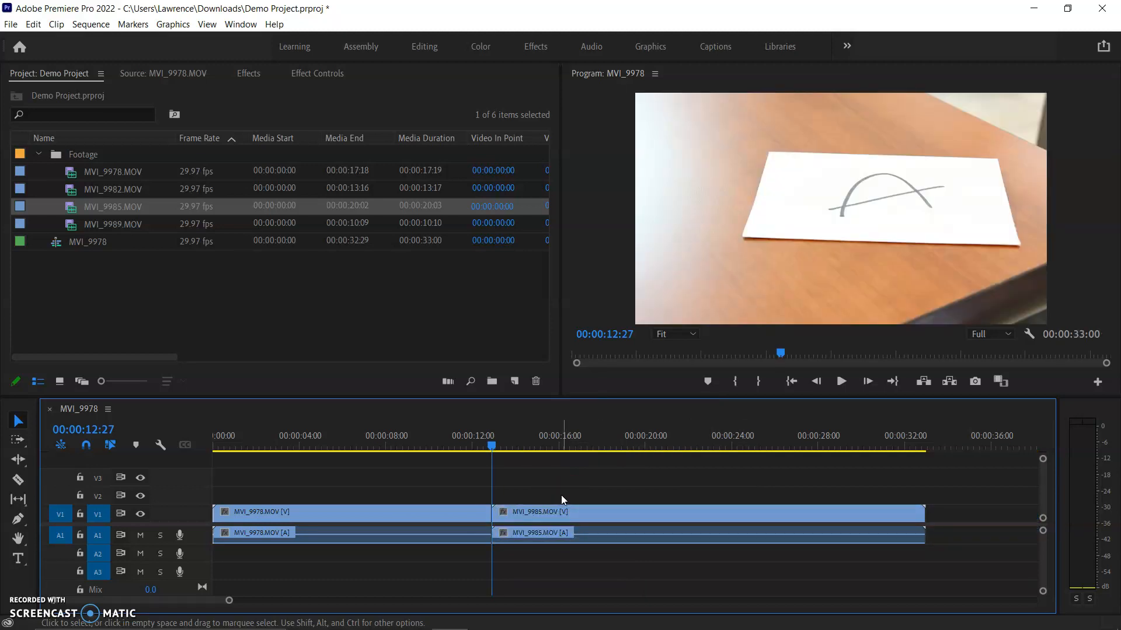
key("ctrl+s")
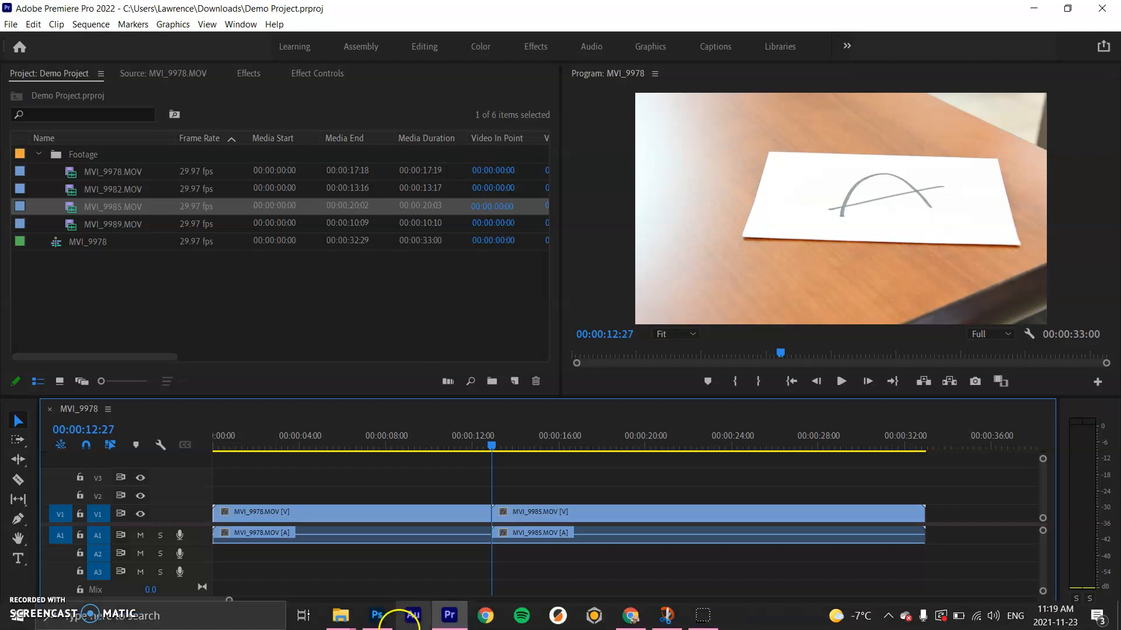
Step: Switch to the Downloads folder in File Explorer, enlarge its window, and select Demo Project.prproj
mouse_move(484, 601)
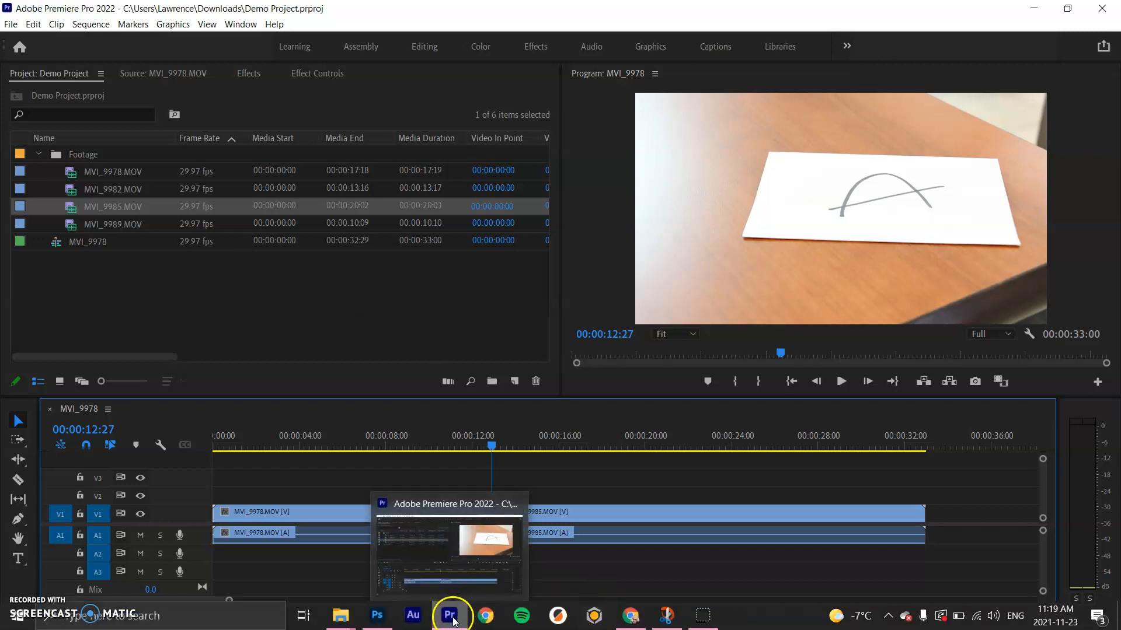
mouse_move(344, 622)
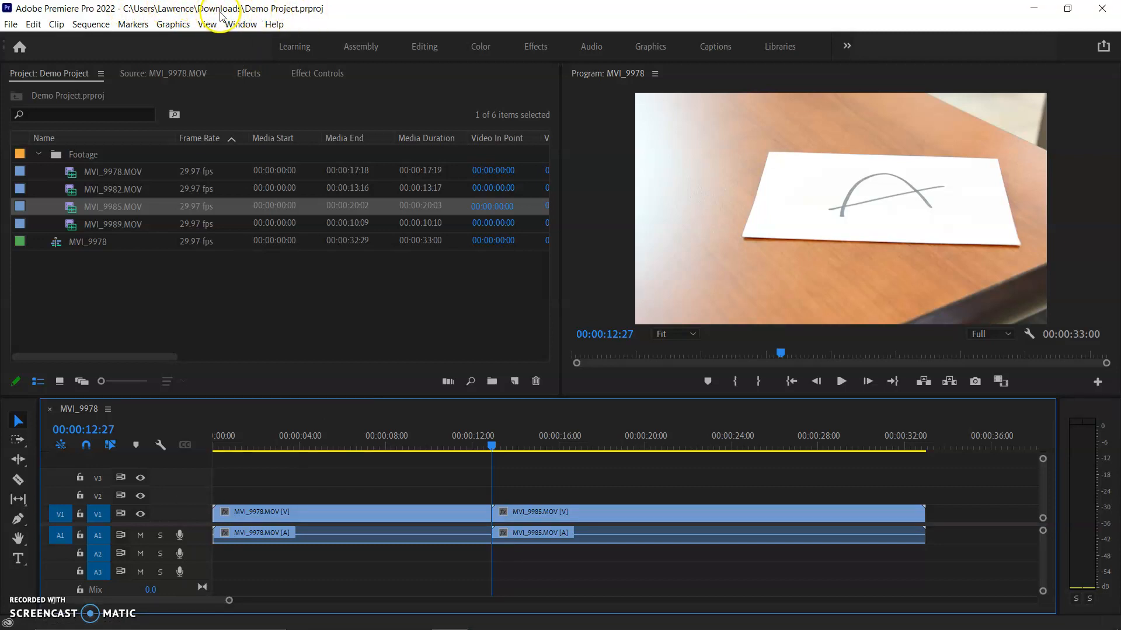
mouse_move(300, 623)
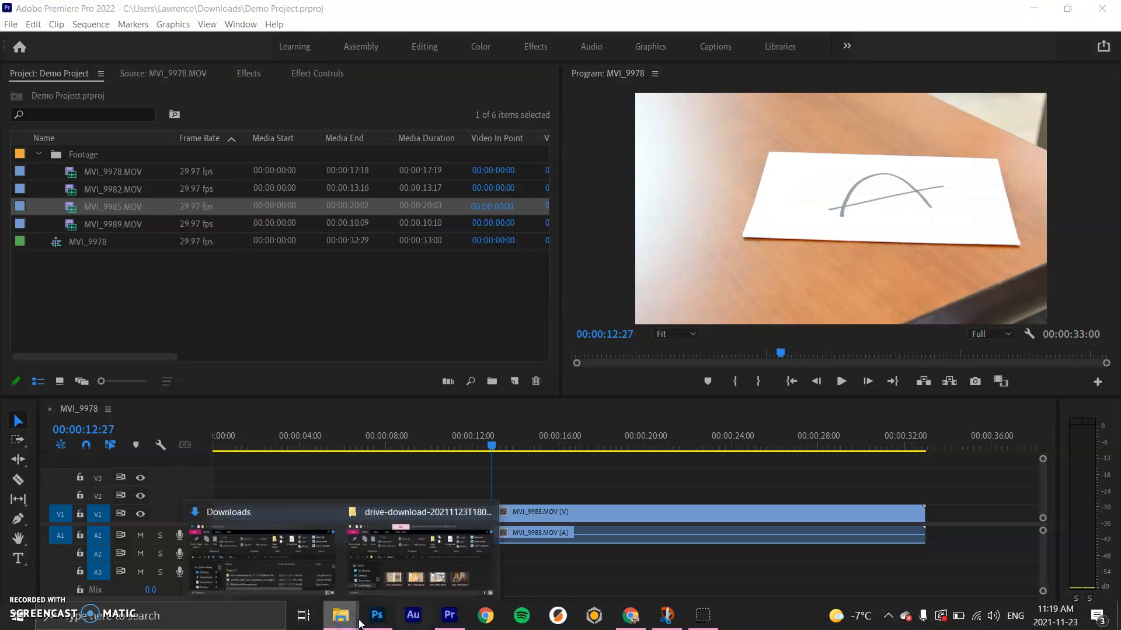
left_click(249, 531)
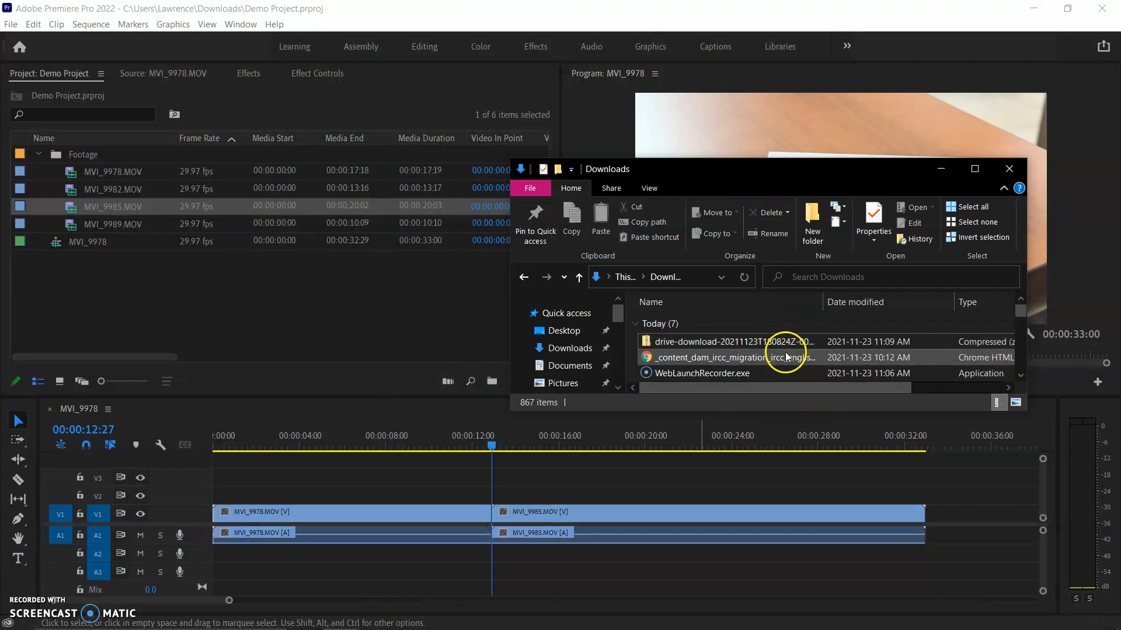
left_click_drag(773, 410, 768, 550)
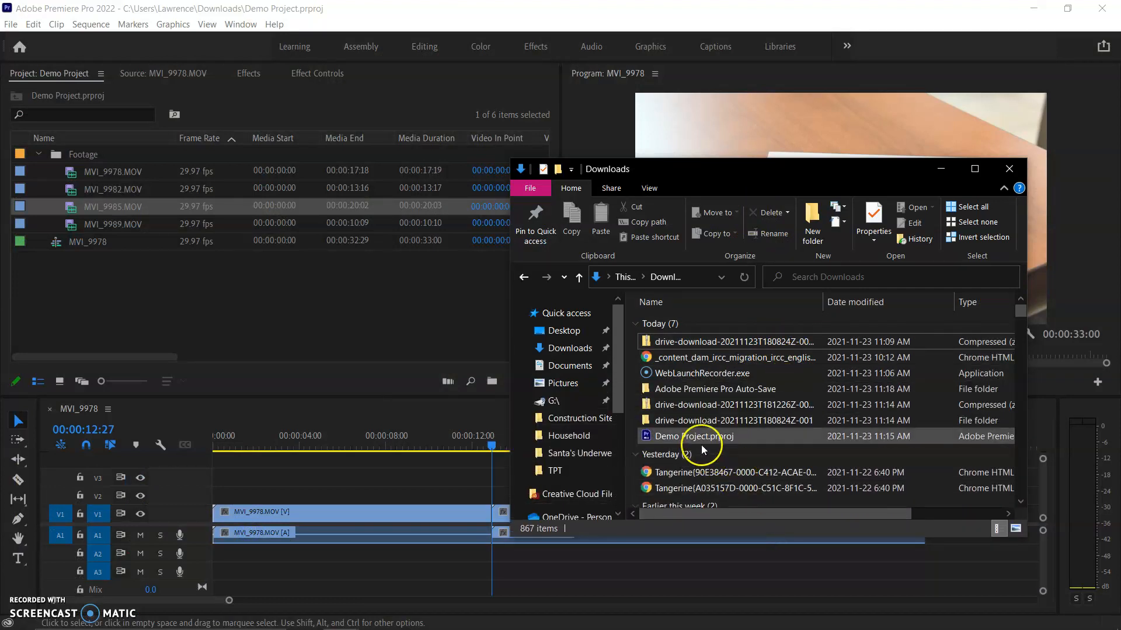
left_click(684, 439)
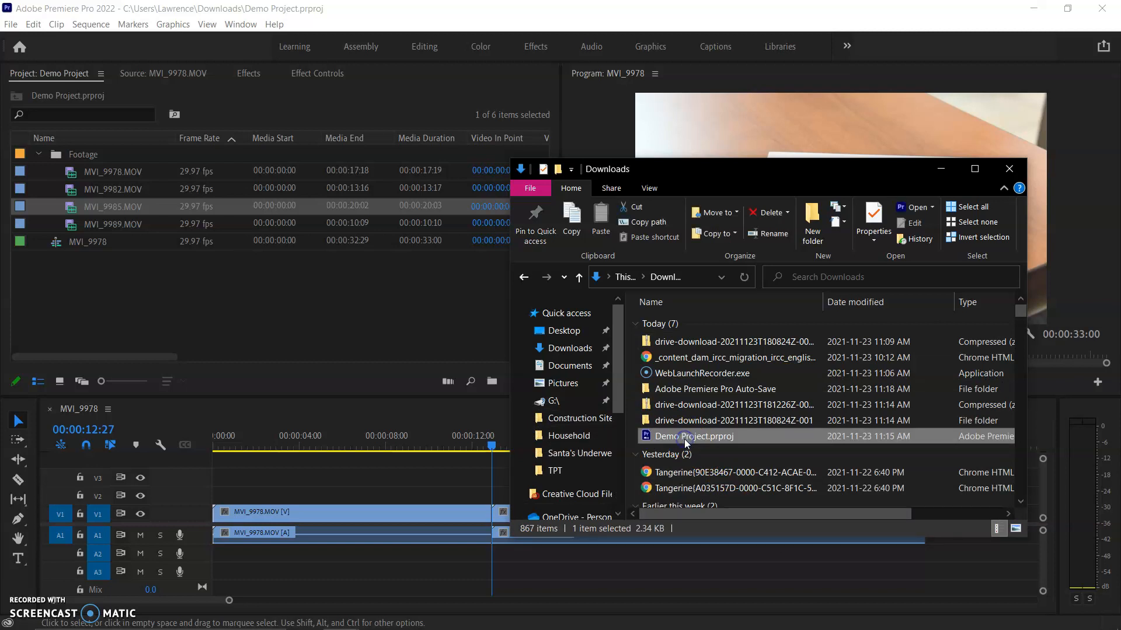
Step: Bring up Google Drive behind the Downloads window and upload Demo Project.prproj into the Play Footage folder
key("alt+Tab")
key("alt+Tab")
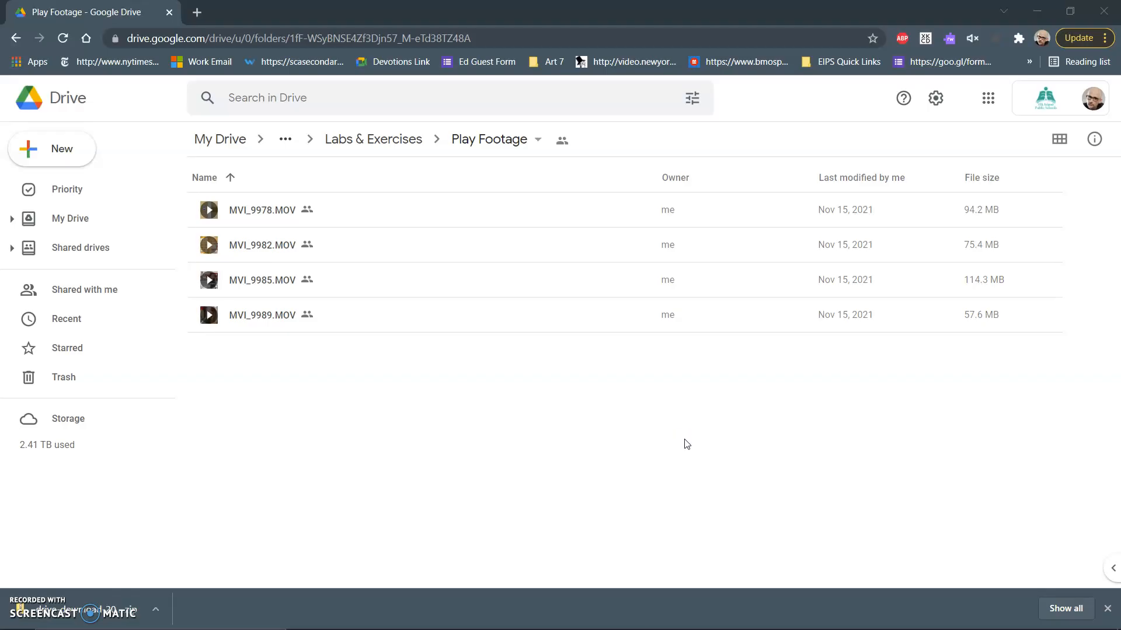
key("alt+Tab")
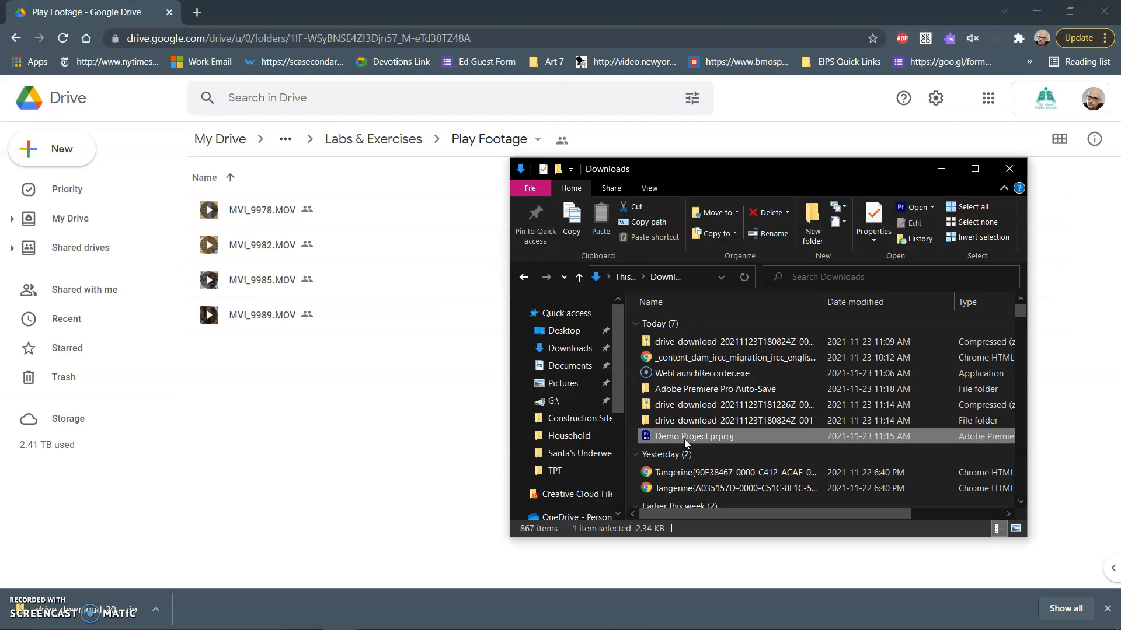
left_click_drag(646, 437, 383, 446)
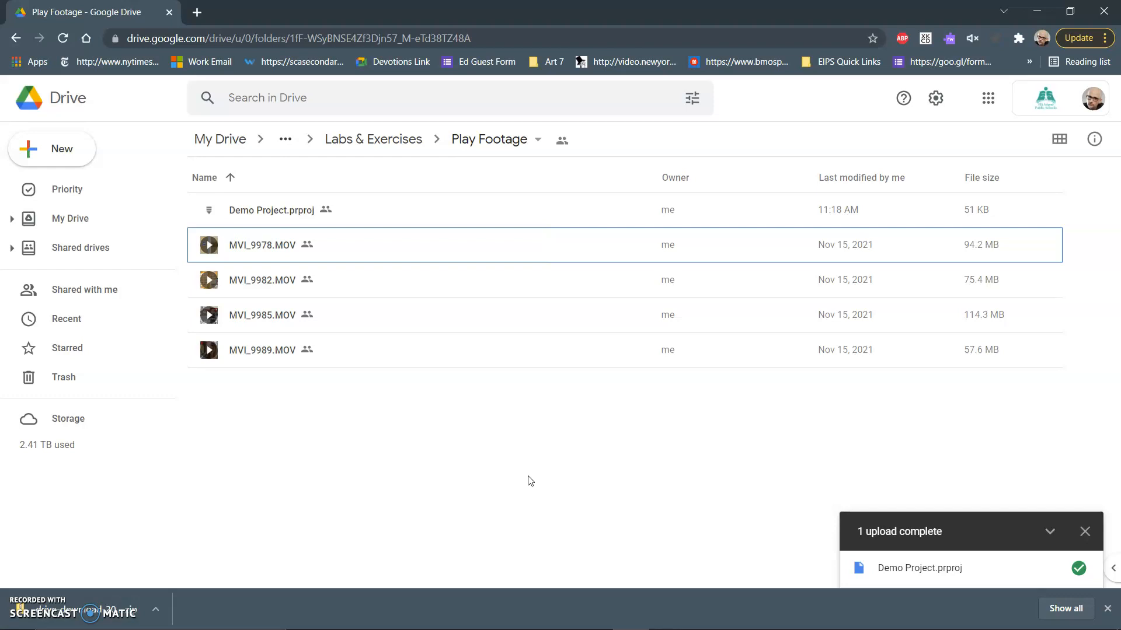
Step: Dismiss the upload notification in Google Drive and switch back to Premiere Pro
left_click(500, 529)
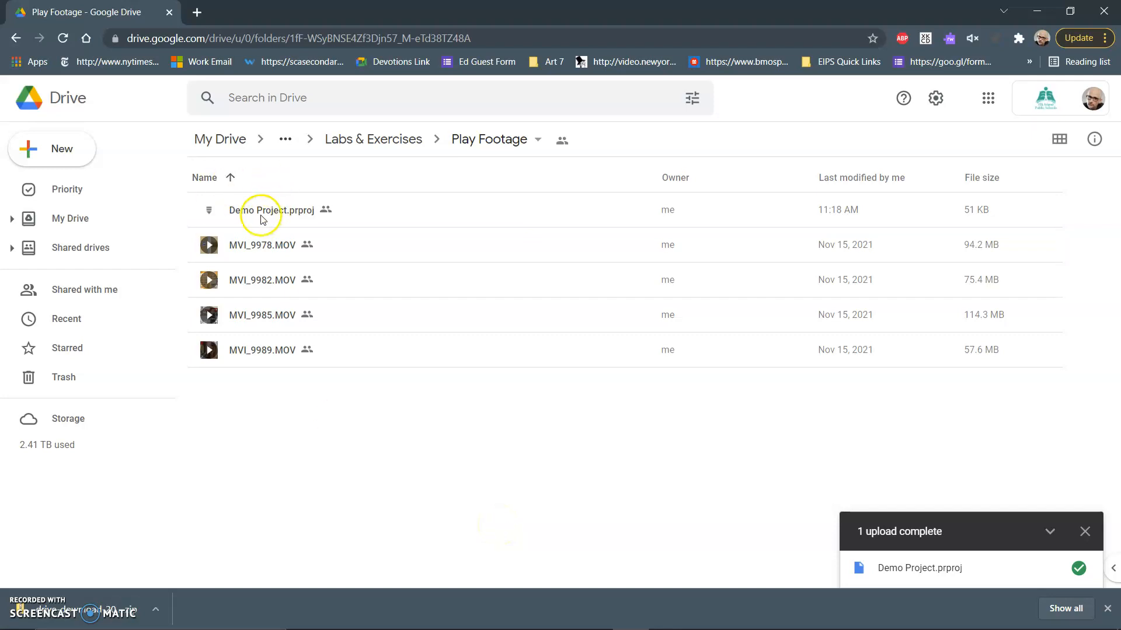
left_click(1084, 531)
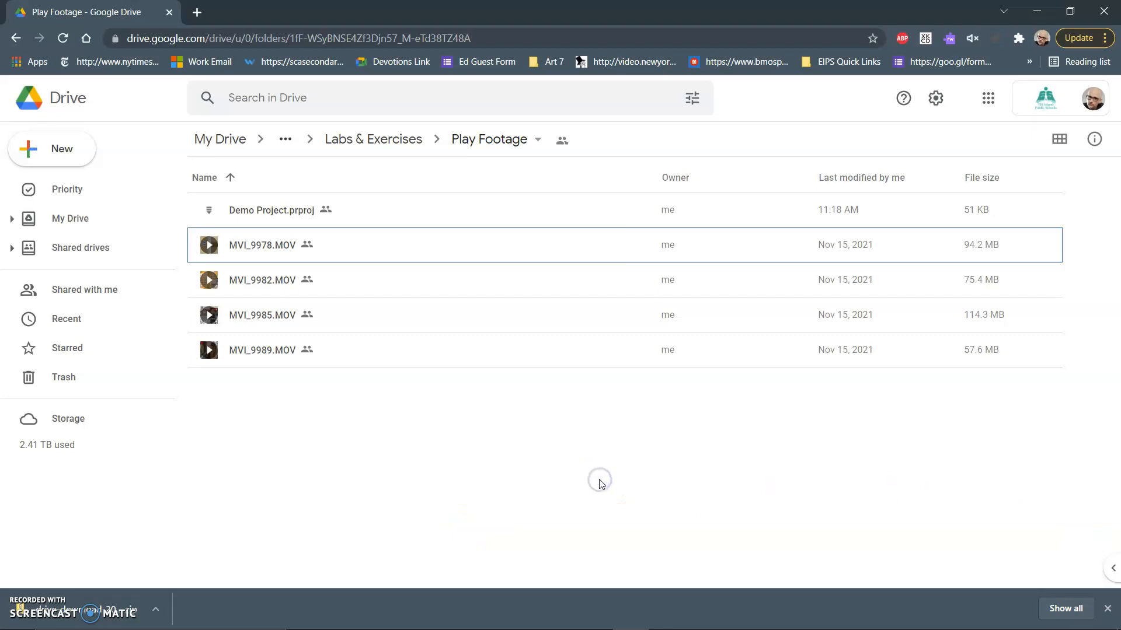
key("alt+Tab")
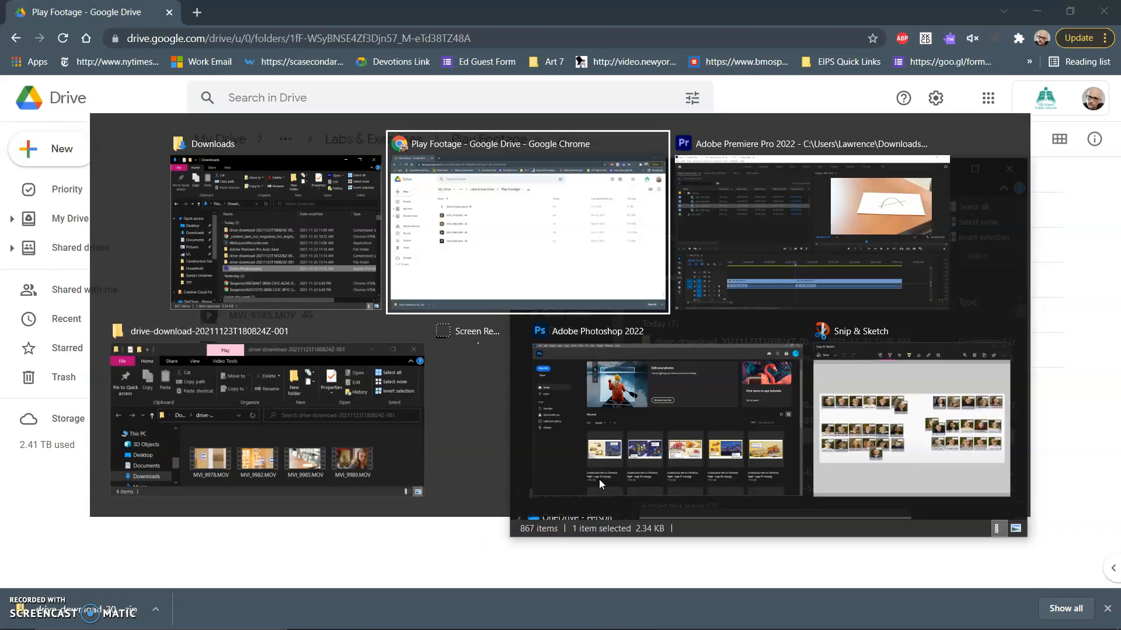
key("alt+Tab")
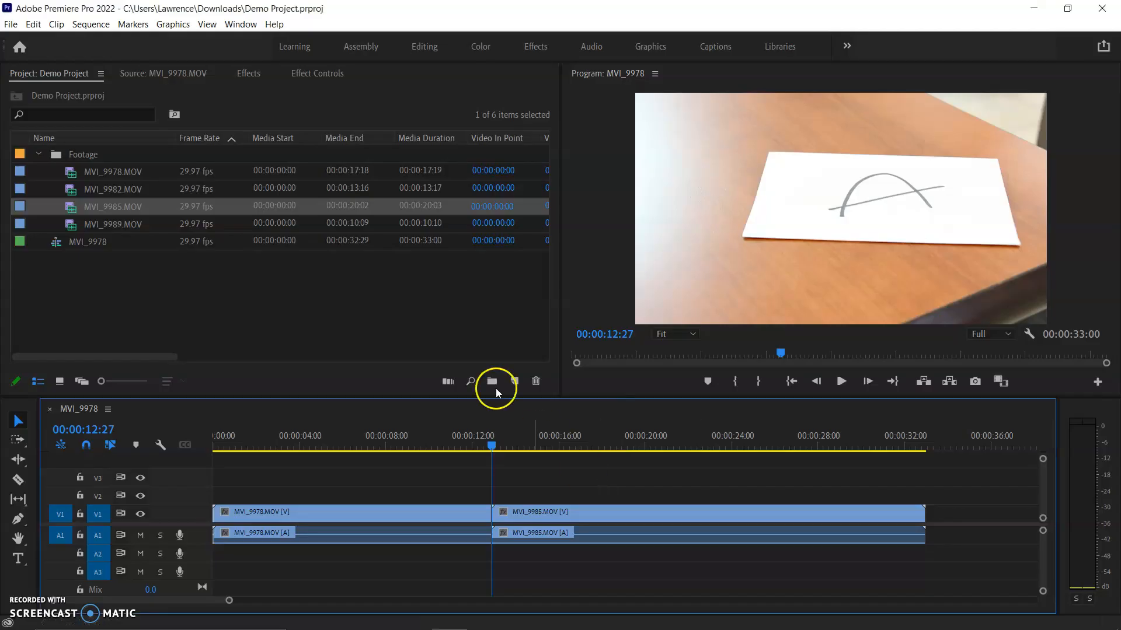